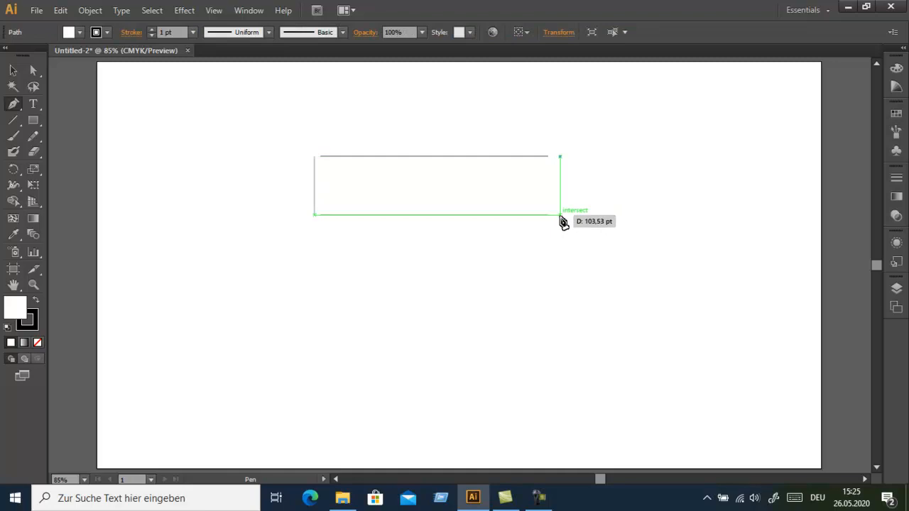
Step: Finish the right vertical line with the Pen tool, about 103.53 pt long, ending level with the bottom horizontal line
{"action": "left_click", "coordinate": [560, 215]}
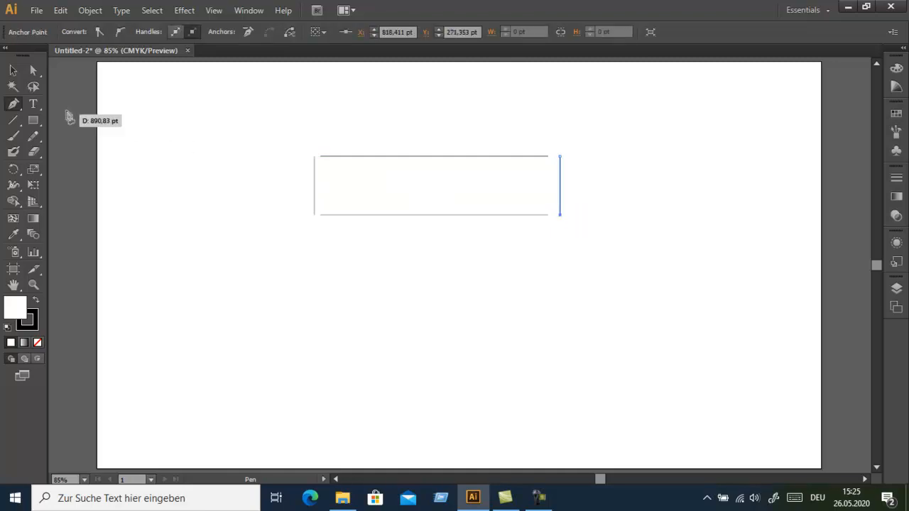
{"action": "left_click", "coordinate": [33, 71]}
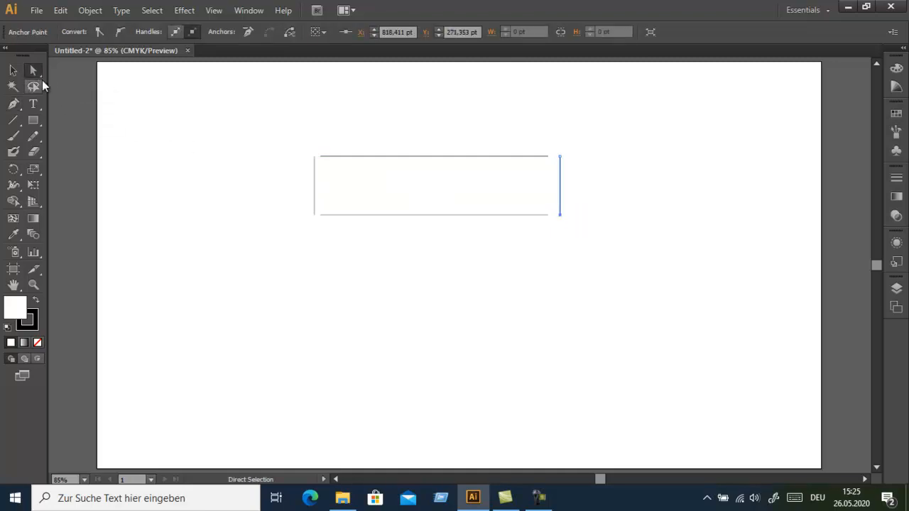
Step: Average the neighbouring endpoints of the left vertical and top horizontal lines on both axes so they meet at the top-left corner
{"action": "left_click", "coordinate": [35, 285]}
{"action": "left_click_drag", "start_coordinate": [260, 141], "coordinate": [594, 273]}
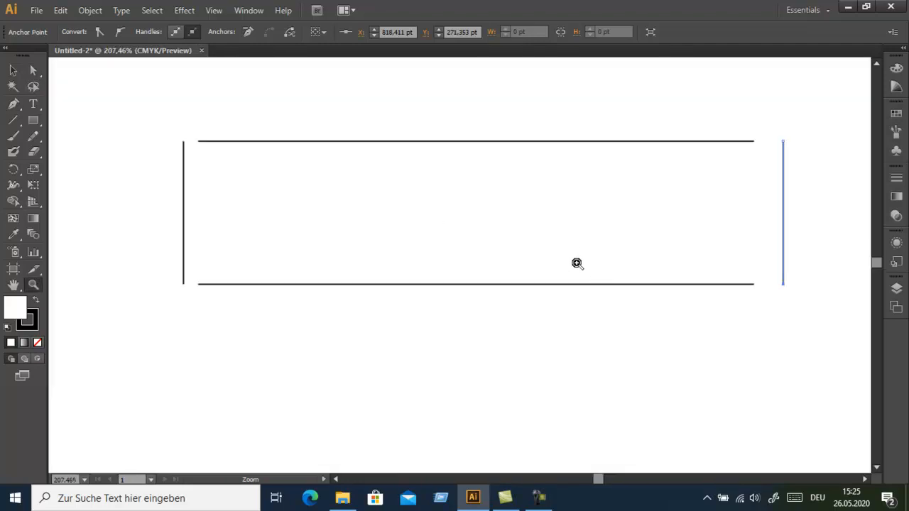
{"action": "left_click_drag", "start_coordinate": [150, 124], "coordinate": [258, 307]}
{"action": "left_click", "coordinate": [36, 70]}
{"action": "left_click_drag", "start_coordinate": [369, 81], "coordinate": [487, 138]}
{"action": "right_click", "coordinate": [223, 152]}
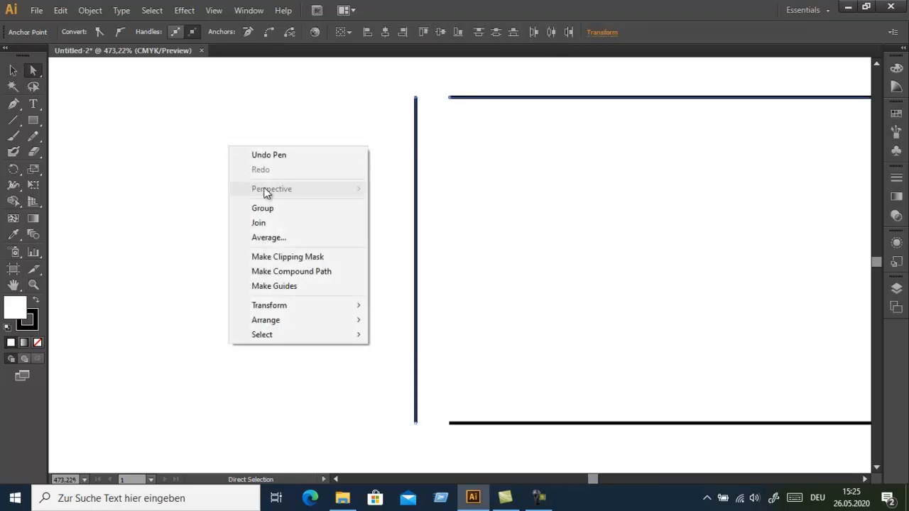
{"action": "left_click", "coordinate": [255, 238]}
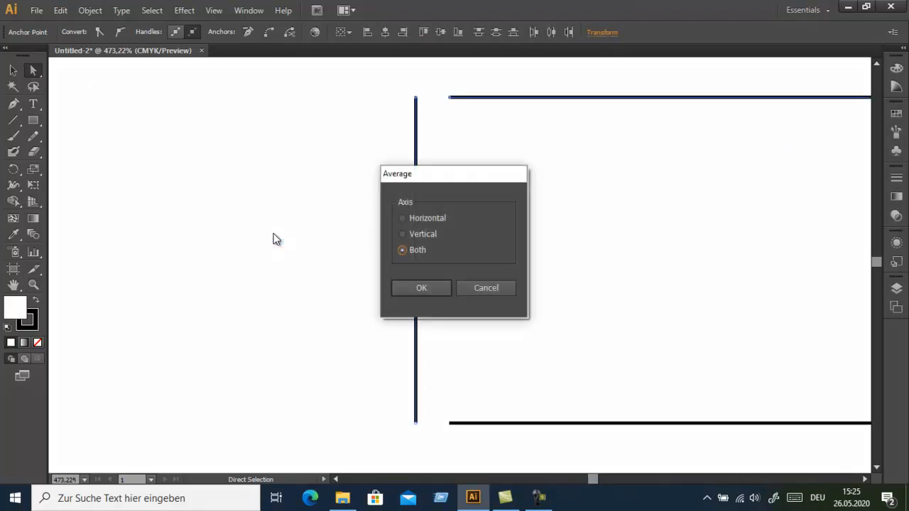
{"action": "left_click", "coordinate": [421, 288]}
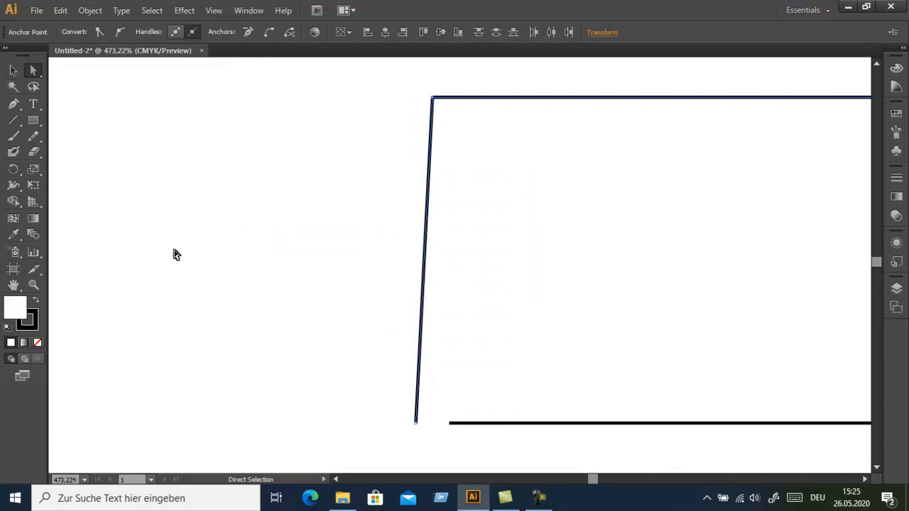
Step: Average the endpoints of the left vertical and bottom horizontal lines on both axes so they meet at the bottom-left corner
{"action": "left_click_drag", "start_coordinate": [369, 366], "coordinate": [483, 461]}
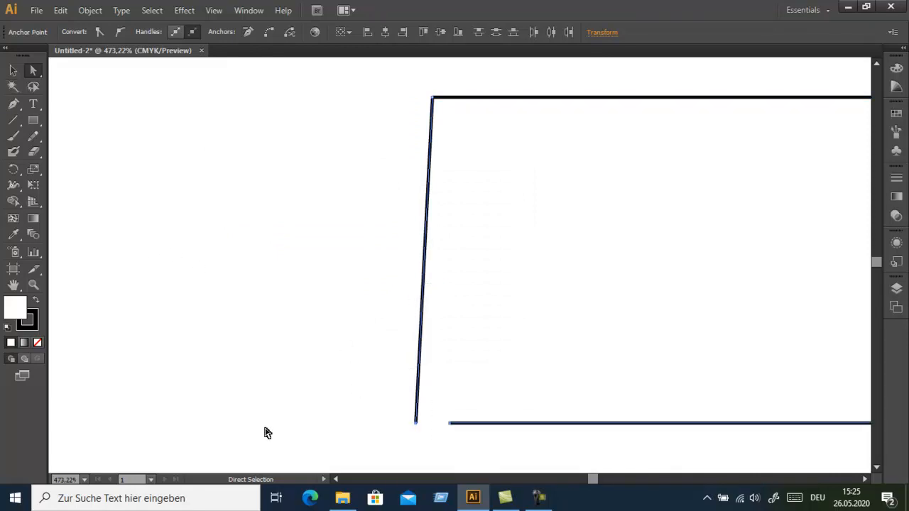
{"action": "right_click", "coordinate": [264, 431]}
{"action": "left_click", "coordinate": [310, 323]}
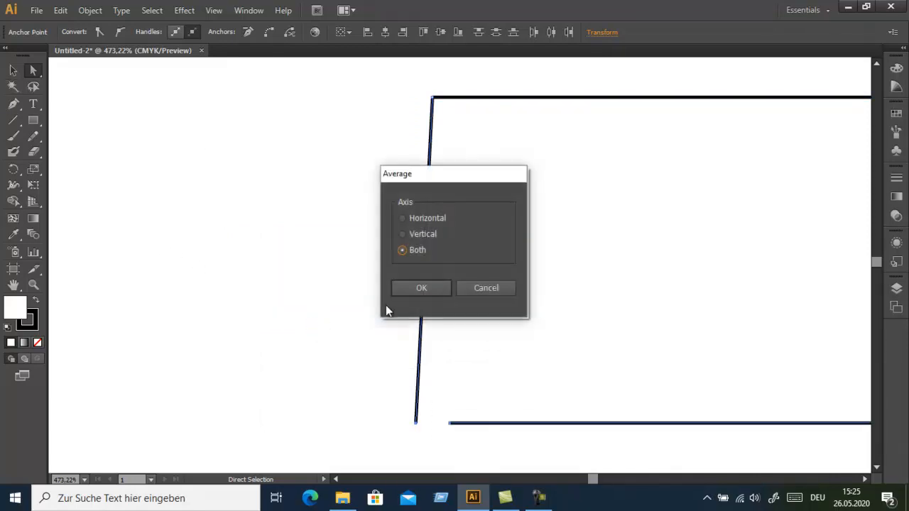
{"action": "left_click", "coordinate": [424, 291]}
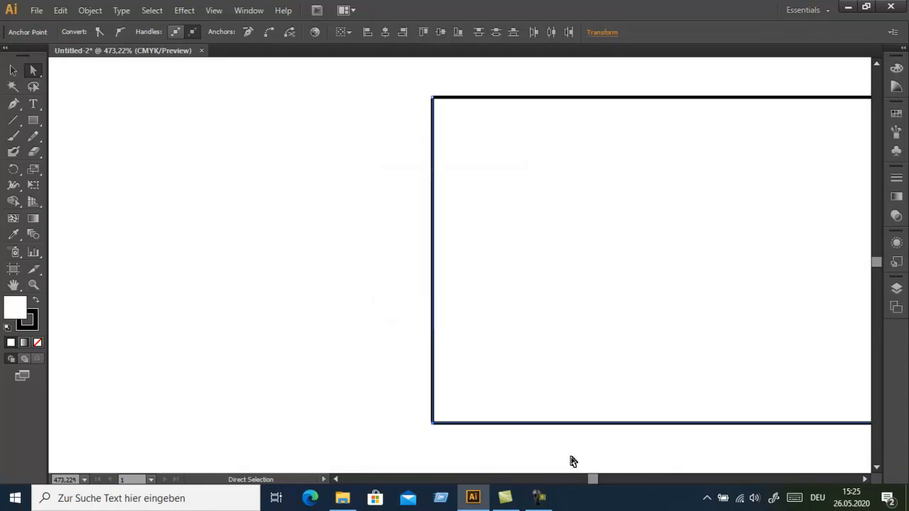
Step: Average the endpoints of the top horizontal and right vertical lines on both axes so they meet at the top-right corner
{"action": "left_click", "coordinate": [864, 479]}
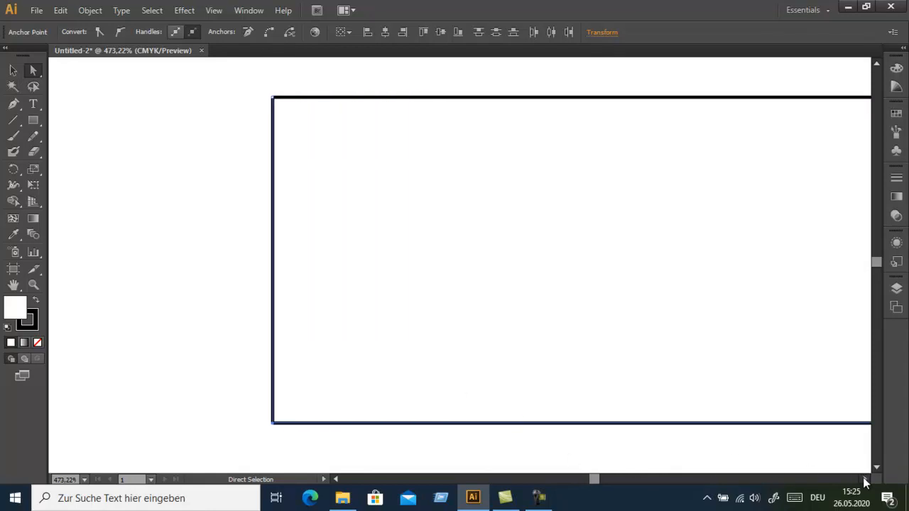
{"action": "left_click", "coordinate": [865, 482]}
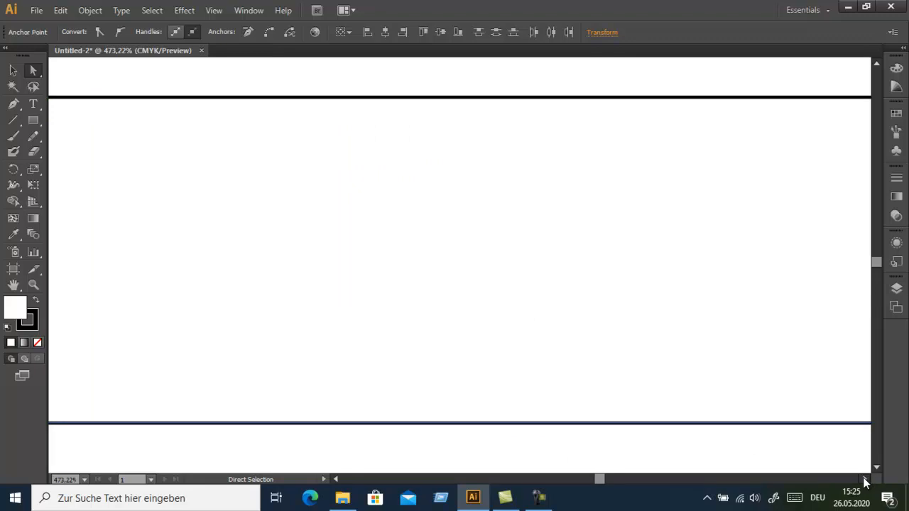
{"action": "left_click", "coordinate": [865, 481]}
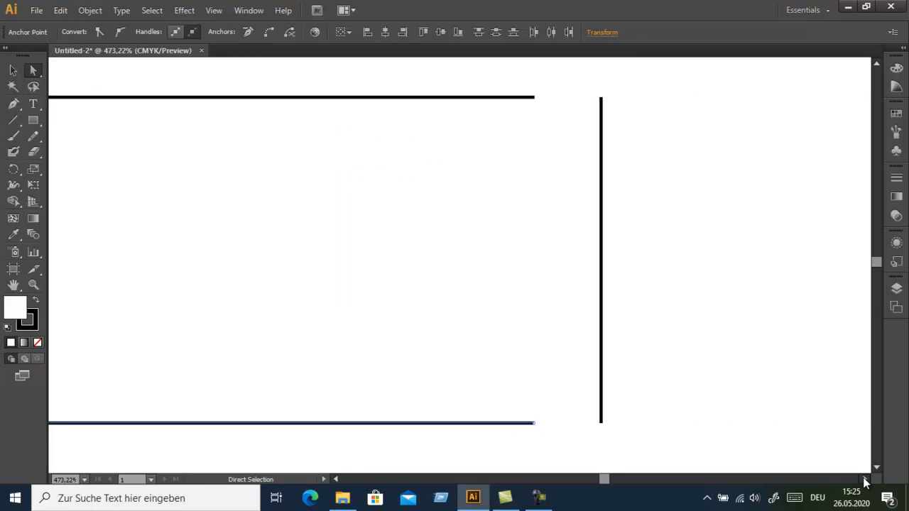
{"action": "left_click_drag", "start_coordinate": [549, 74], "coordinate": [412, 119]}
{"action": "right_click", "coordinate": [586, 115]}
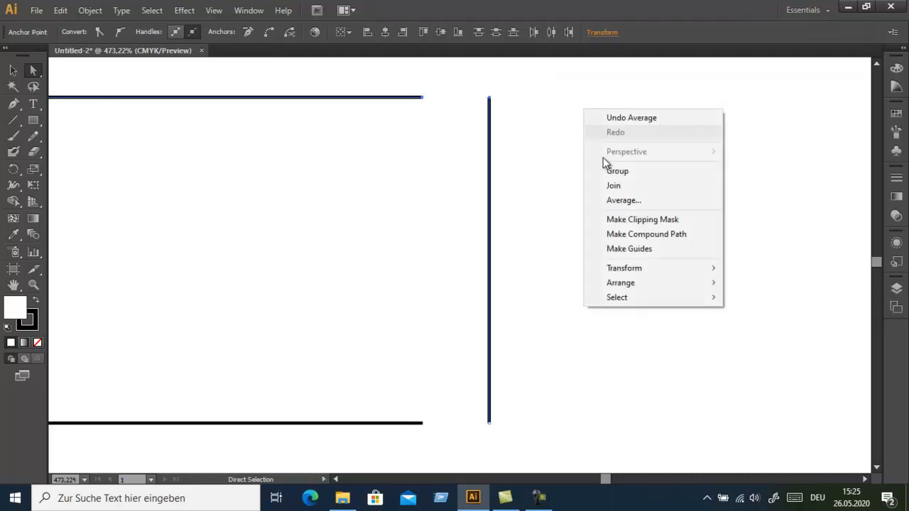
{"action": "left_click", "coordinate": [620, 201]}
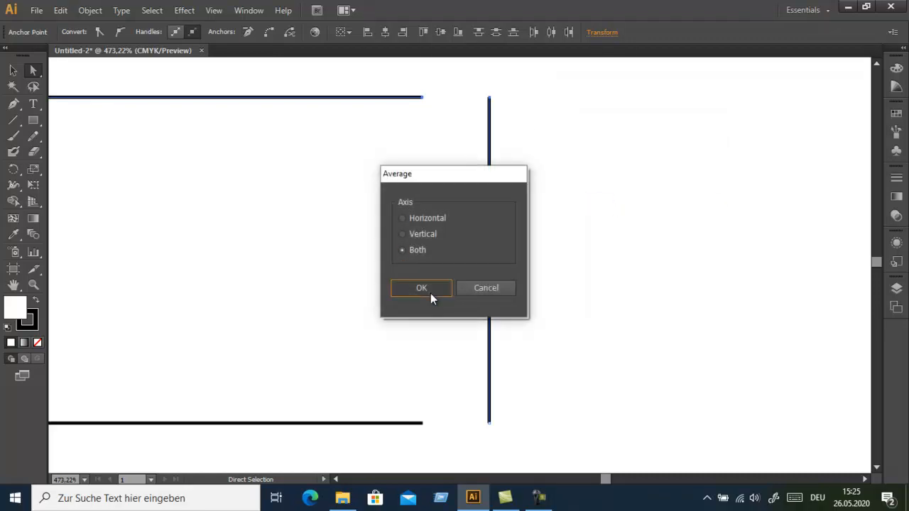
{"action": "left_click", "coordinate": [431, 293]}
Step: Average the endpoints of the bottom horizontal and right vertical lines on both axes so they meet at the bottom-right corner
{"action": "left_click_drag", "start_coordinate": [561, 376], "coordinate": [412, 447]}
{"action": "right_click", "coordinate": [556, 359]}
{"action": "left_click", "coordinate": [610, 256]}
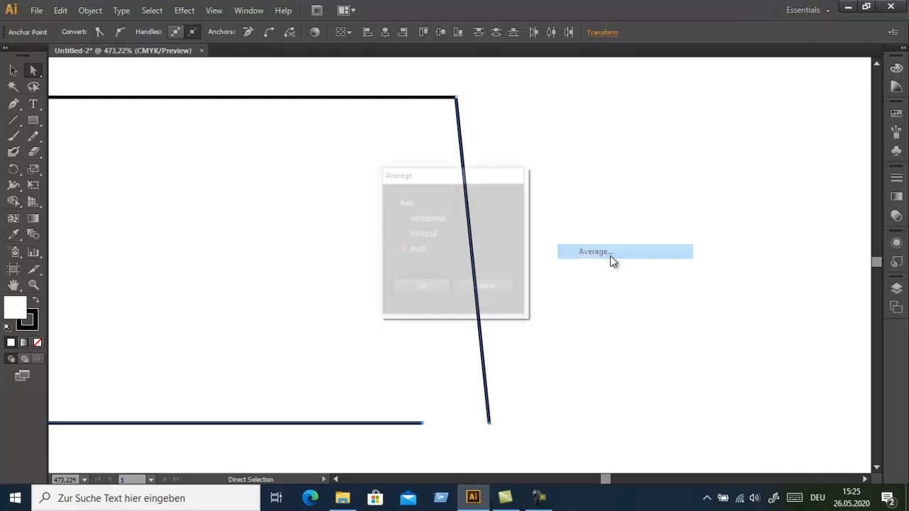
{"action": "left_click", "coordinate": [436, 294]}
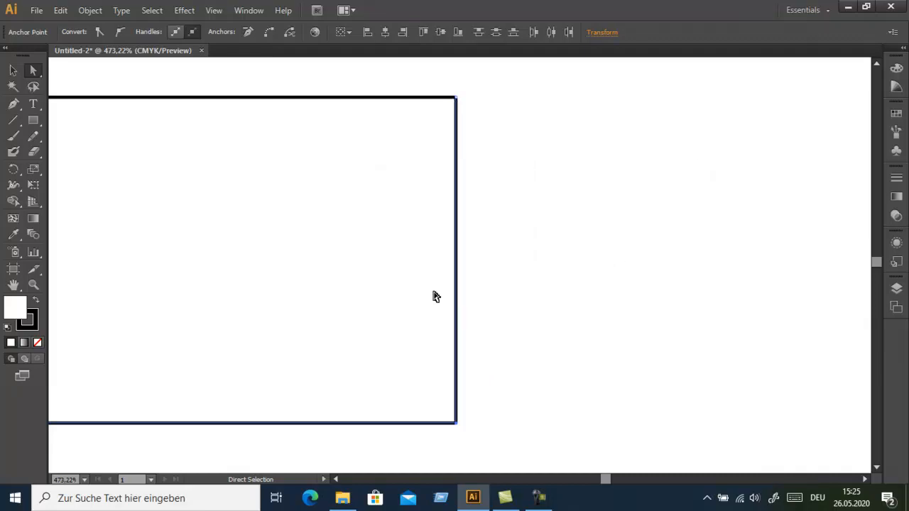
Step: Join the two overlapping endpoints at the rectangle's top-right corner into a single corner point
{"action": "left_click", "coordinate": [33, 285]}
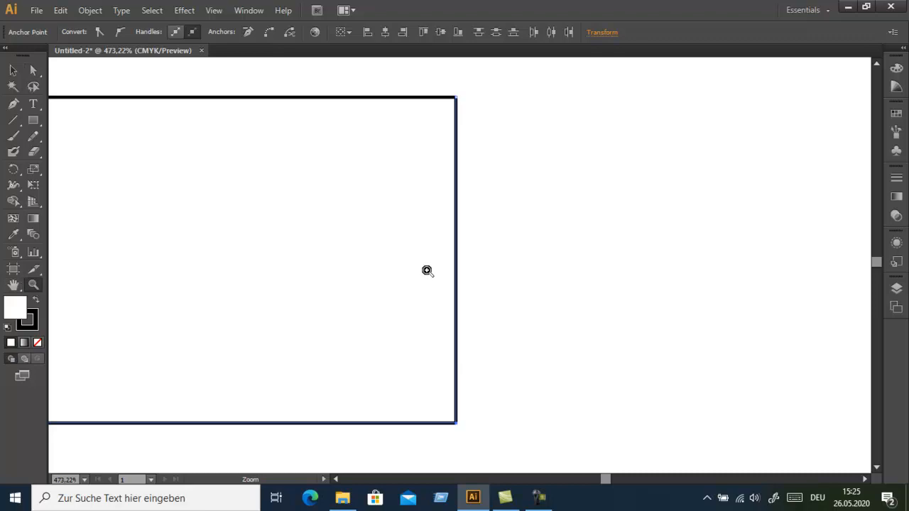
{"action": "left_click_drag", "start_coordinate": [372, 69], "coordinate": [511, 159]}
{"action": "left_click_drag", "start_coordinate": [461, 137], "coordinate": [610, 252]}
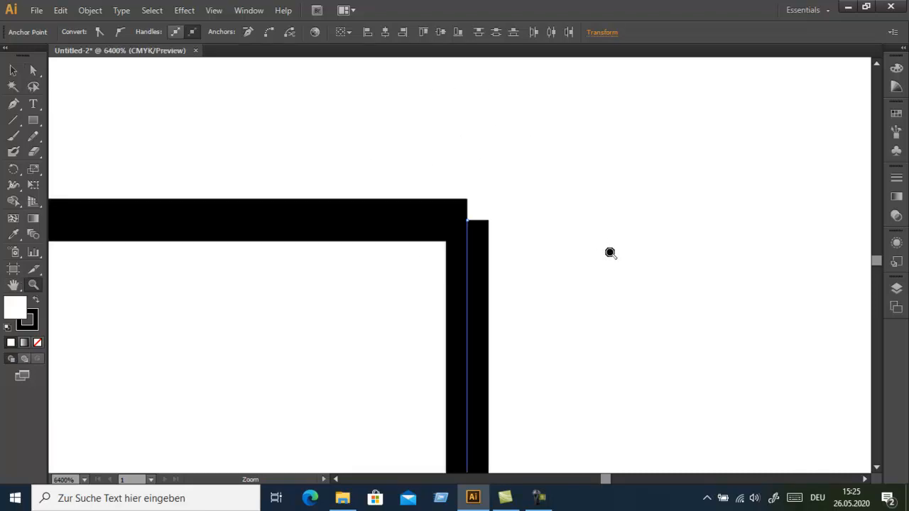
{"action": "left_click", "coordinate": [34, 70]}
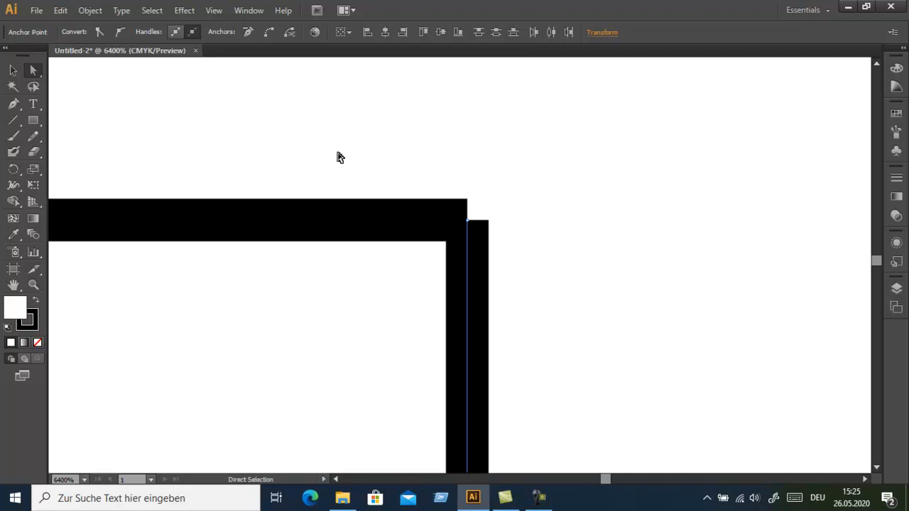
{"action": "left_click_drag", "start_coordinate": [422, 170], "coordinate": [521, 286]}
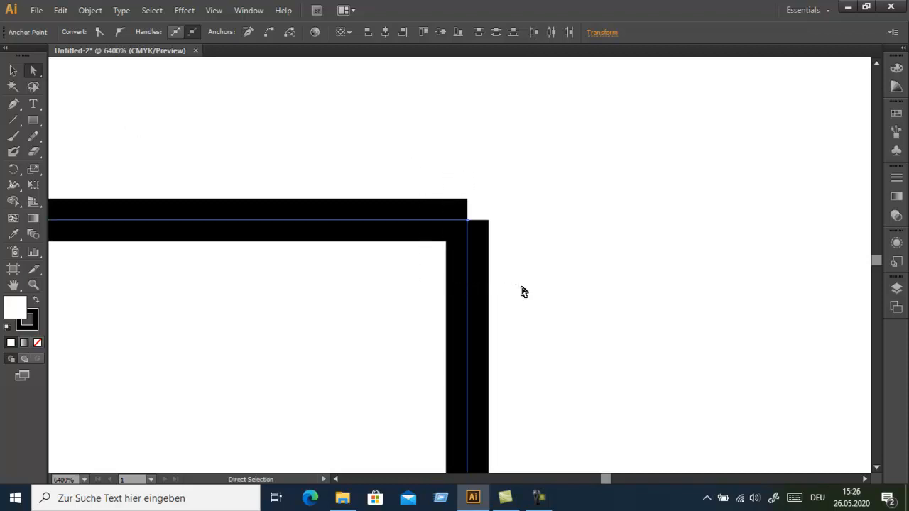
{"action": "right_click", "coordinate": [677, 257]}
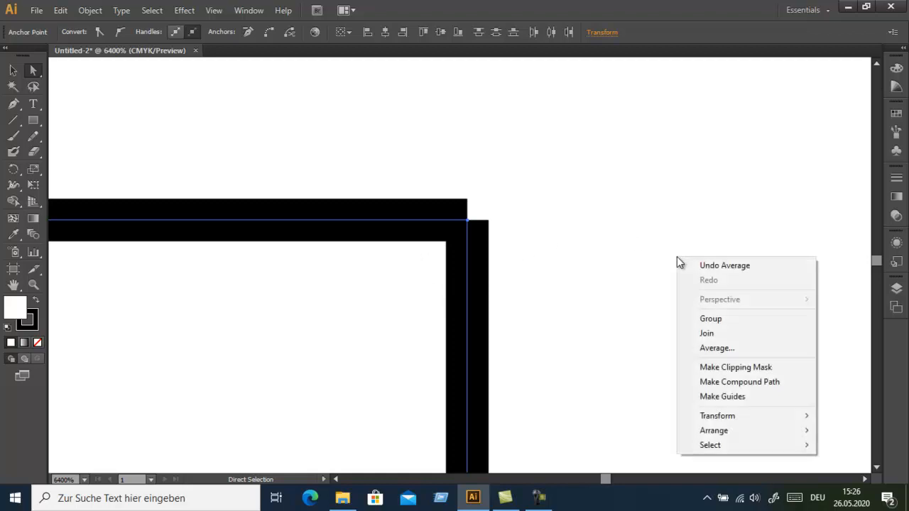
{"action": "left_click", "coordinate": [719, 336]}
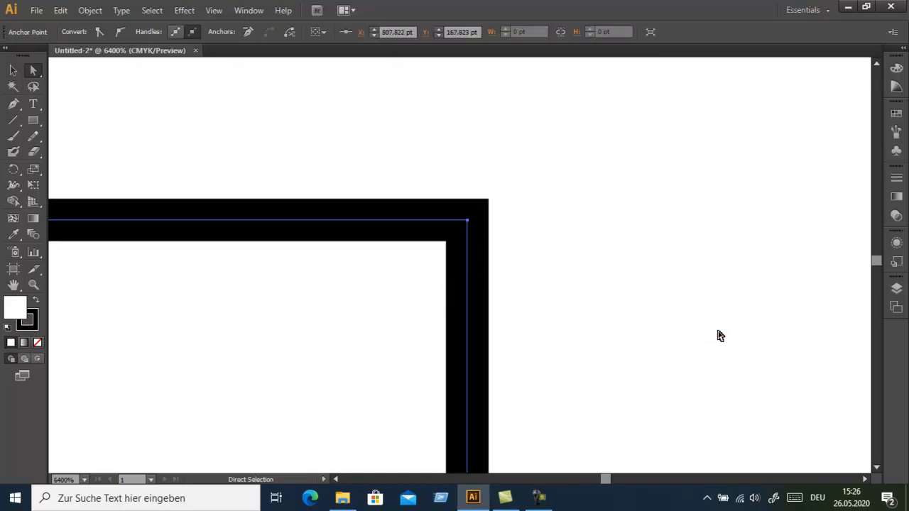
Step: Join the two overlapping endpoints at the rectangle's bottom-right corner into a single corner point
{"action": "left_click", "coordinate": [877, 468]}
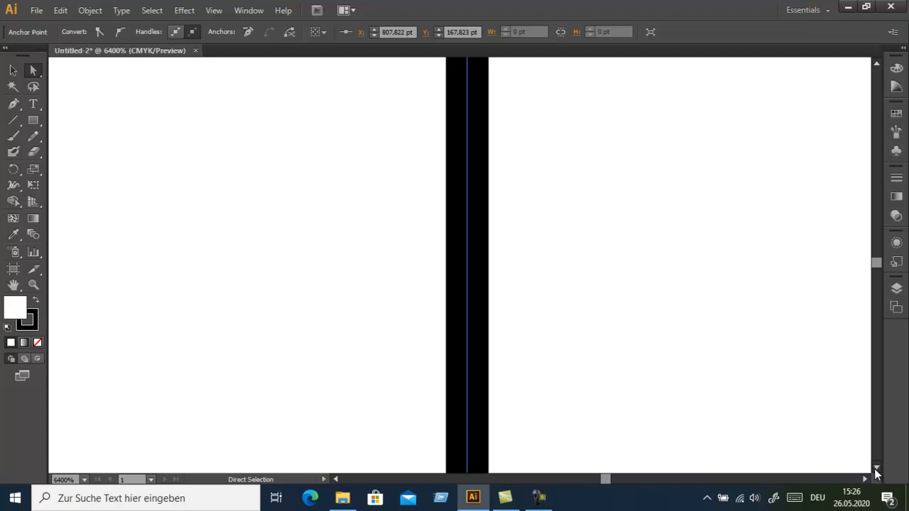
{"action": "left_click", "coordinate": [876, 468]}
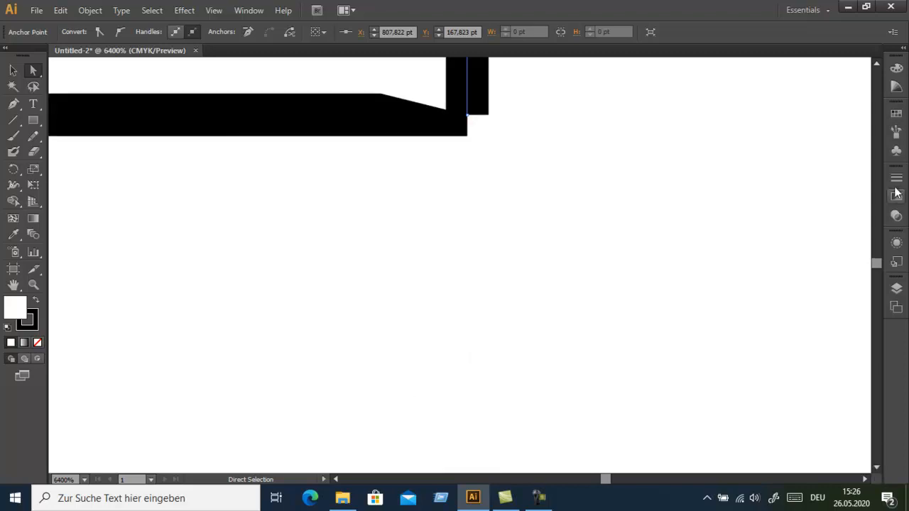
{"action": "left_click", "coordinate": [876, 63]}
{"action": "left_click", "coordinate": [876, 63]}
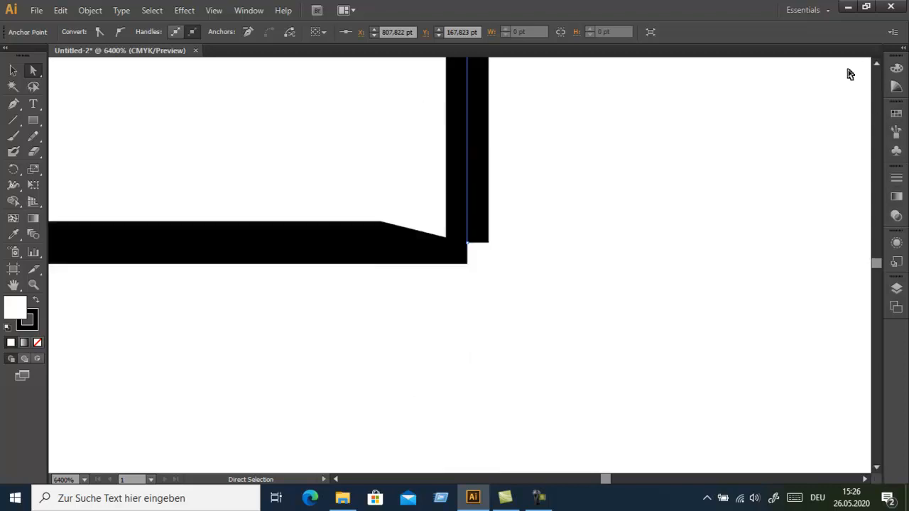
{"action": "left_click_drag", "start_coordinate": [532, 196], "coordinate": [379, 297]}
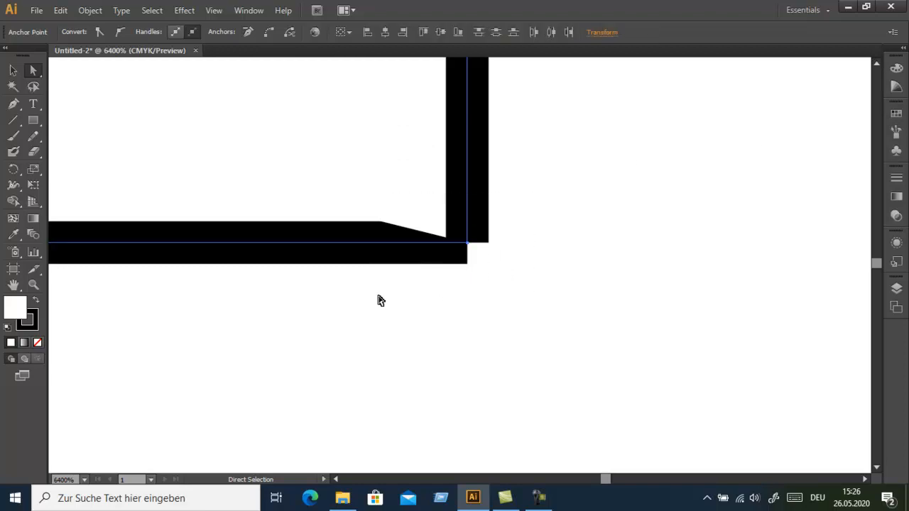
{"action": "right_click", "coordinate": [618, 239]}
{"action": "left_click", "coordinate": [694, 316]}
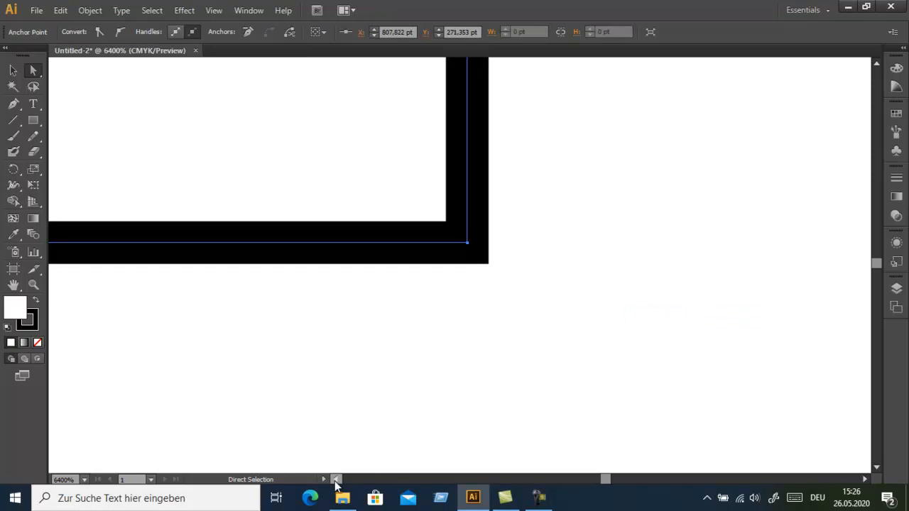
Step: Return the view to the whole artboard and select all the rectangle's paths
{"action": "left_click", "coordinate": [336, 480]}
{"action": "left_click", "coordinate": [336, 479]}
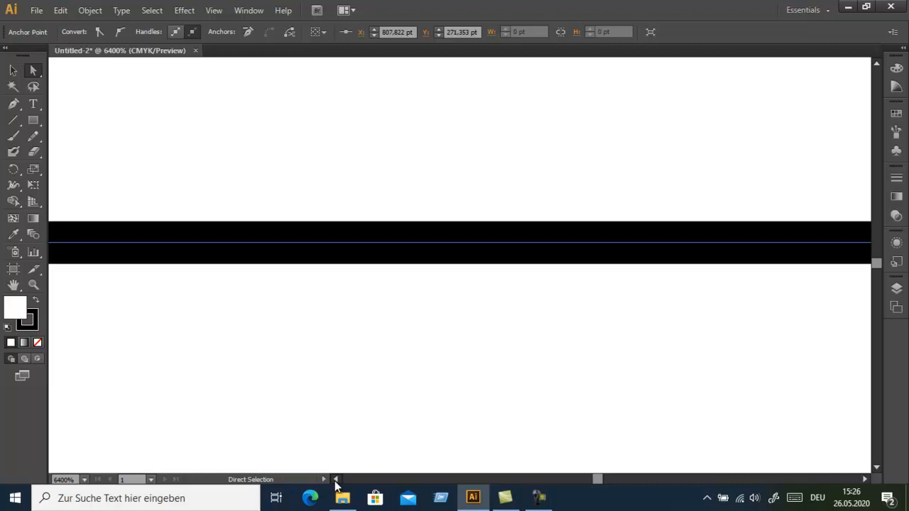
{"action": "left_click", "coordinate": [82, 477]}
{"action": "left_click", "coordinate": [126, 463]}
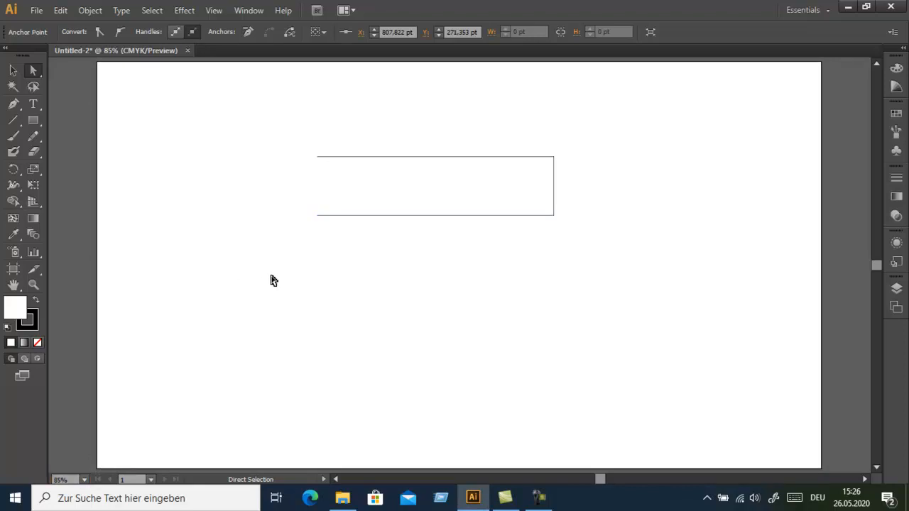
{"action": "left_click", "coordinate": [311, 316]}
{"action": "key", "text": "ctrl+a"}
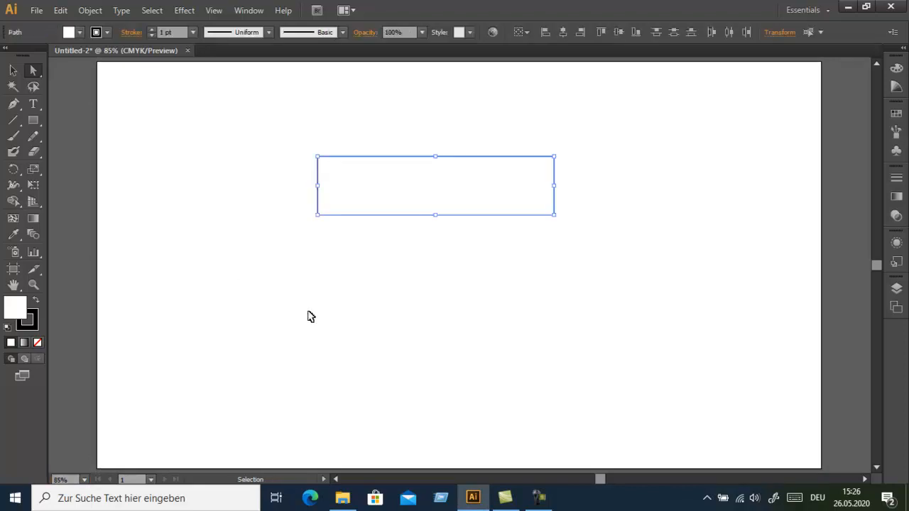
Step: Undo the joins, the averaging and all drawn lines until the artboard is empty
{"action": "key", "text": "ctrl+z"}
{"action": "key", "text": "ctrl+z"}
{"action": "key", "text": "ctrl+z"}
{"action": "key", "text": "ctrl+z"}
{"action": "key", "text": "ctrl+z"}
{"action": "key", "text": "ctrl+z"}
{"action": "key", "text": "ctrl+z"}
{"action": "key", "text": "ctrl+z"}
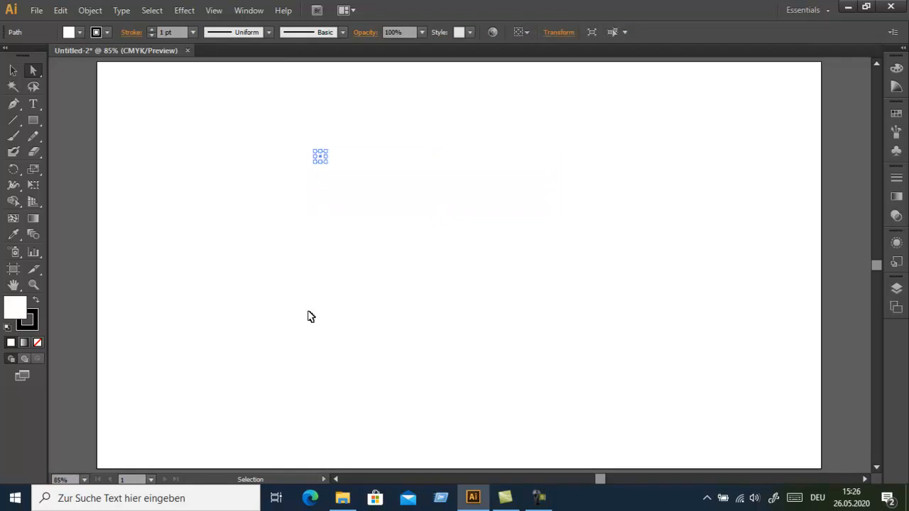
{"action": "key", "text": "ctrl+z"}
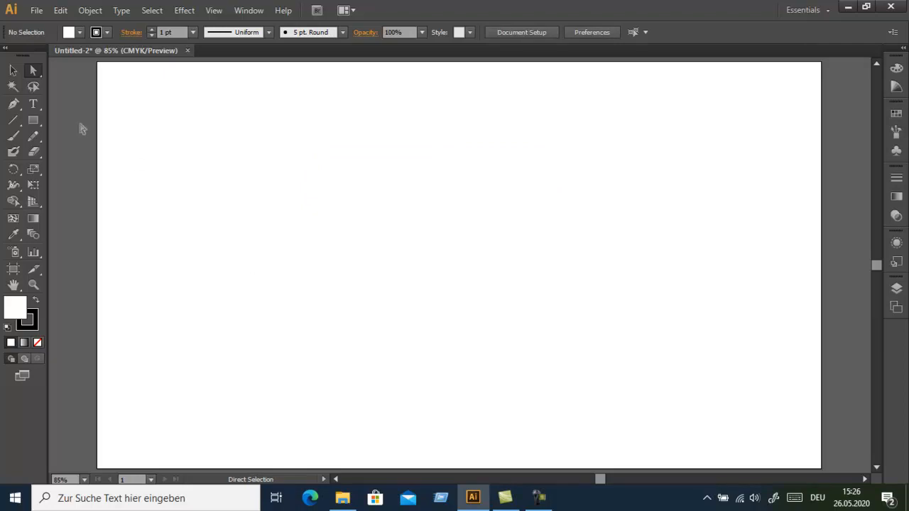
Step: Draw two separate, parallel horizontal lines of equal length with the Pen tool, about 67 pt apart in the artboard's upper middle
{"action": "left_click", "coordinate": [8, 103]}
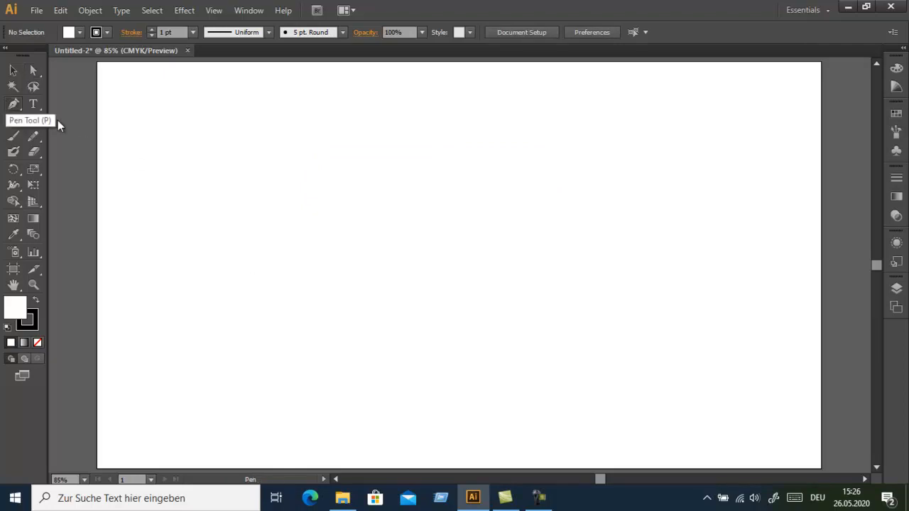
{"action": "left_click", "coordinate": [351, 154]}
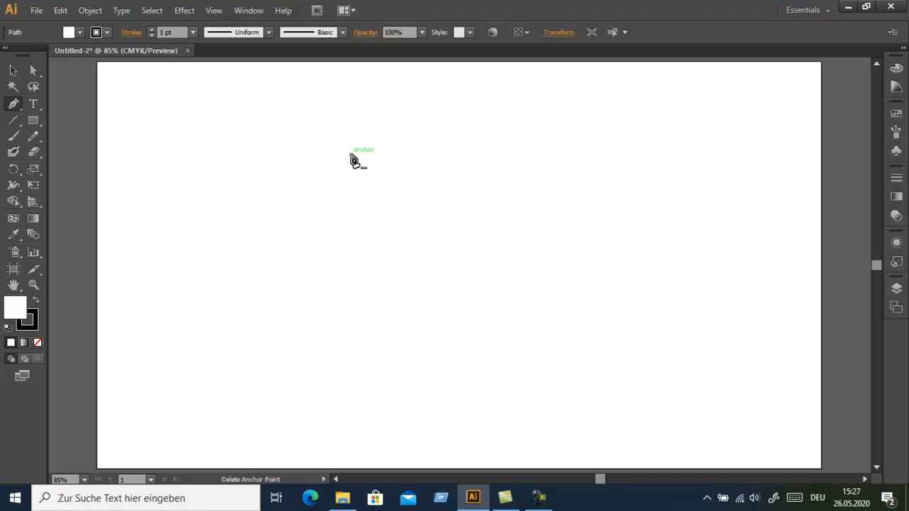
{"action": "left_click", "coordinate": [453, 155]}
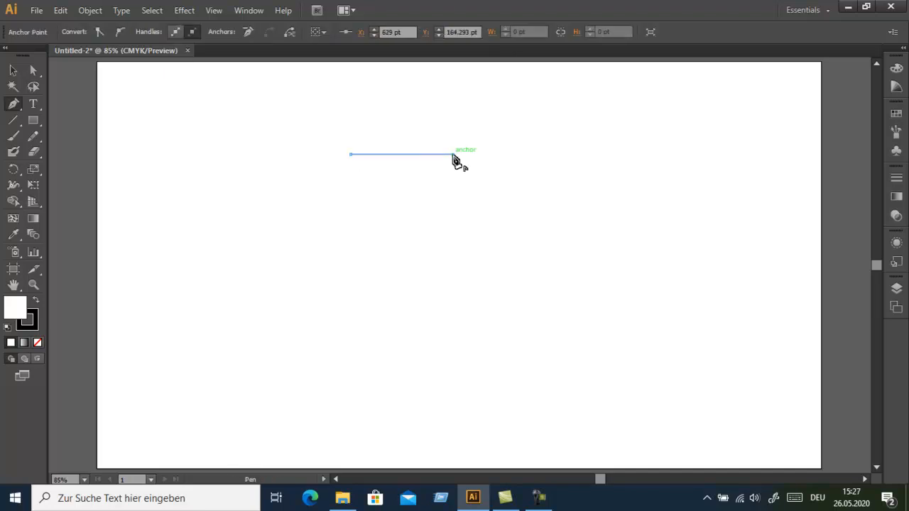
{"action": "left_click", "coordinate": [32, 71]}
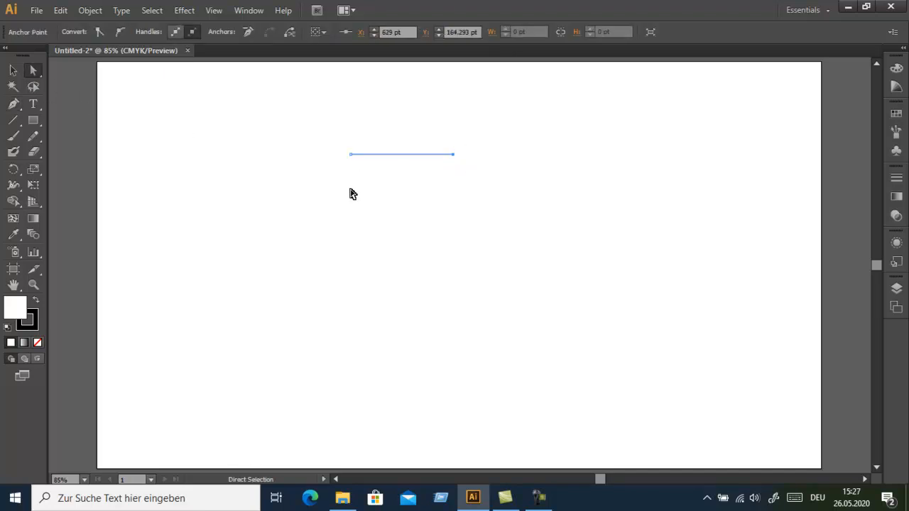
{"action": "left_click", "coordinate": [13, 104]}
{"action": "left_click", "coordinate": [351, 154]}
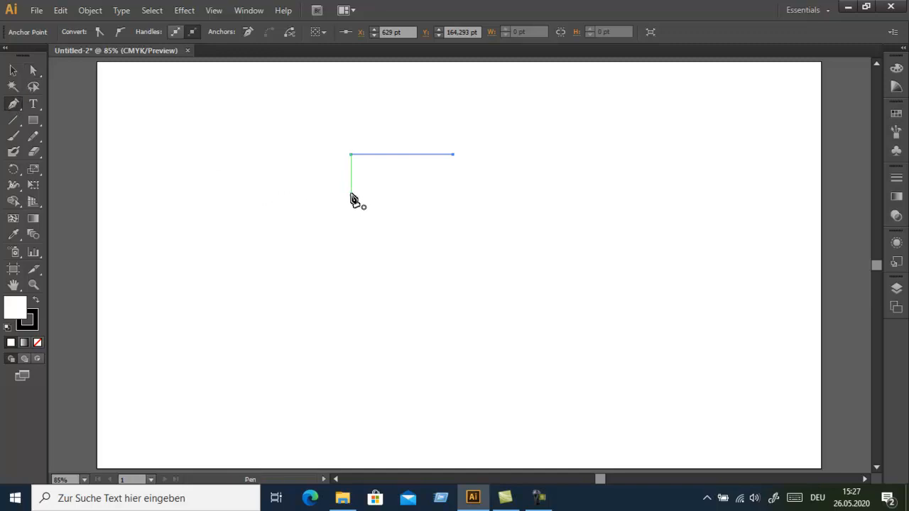
{"action": "left_click", "coordinate": [351, 193]}
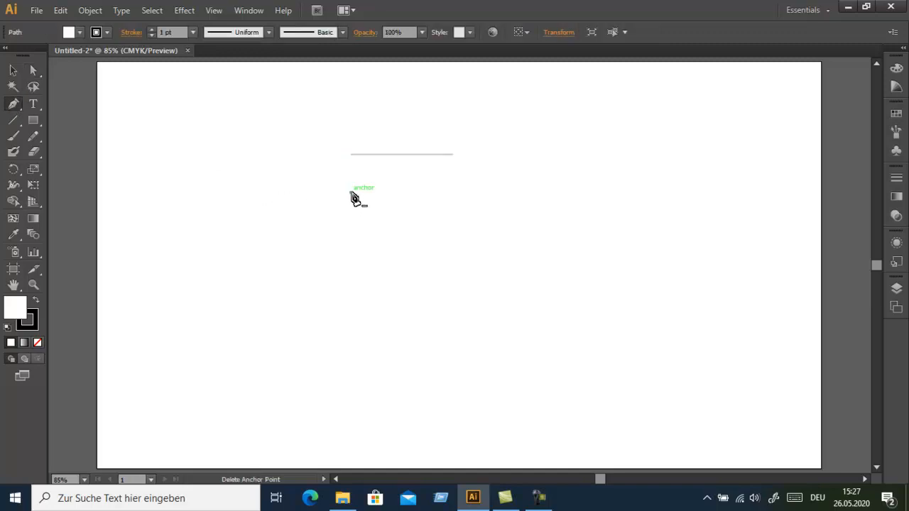
{"action": "left_click", "coordinate": [454, 193]}
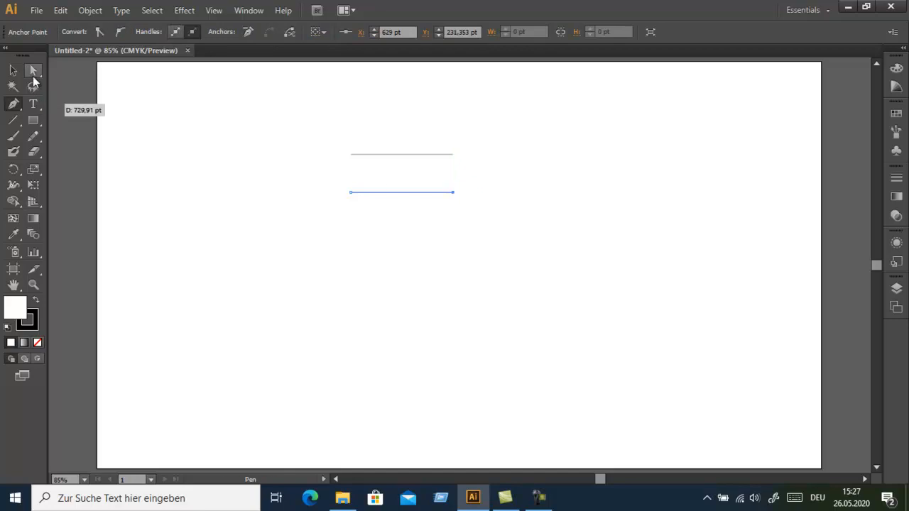
Step: Draw a separate vertical line about 67 pt long just beyond each end of the horizontal pair, leaving small gaps at all four corners
{"action": "left_click", "coordinate": [11, 106]}
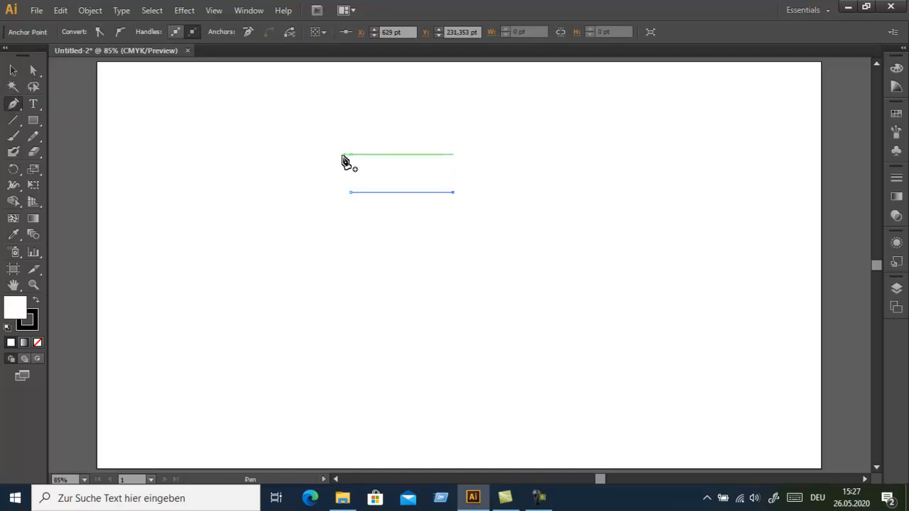
{"action": "left_click_drag", "start_coordinate": [342, 155], "coordinate": [342, 170]}
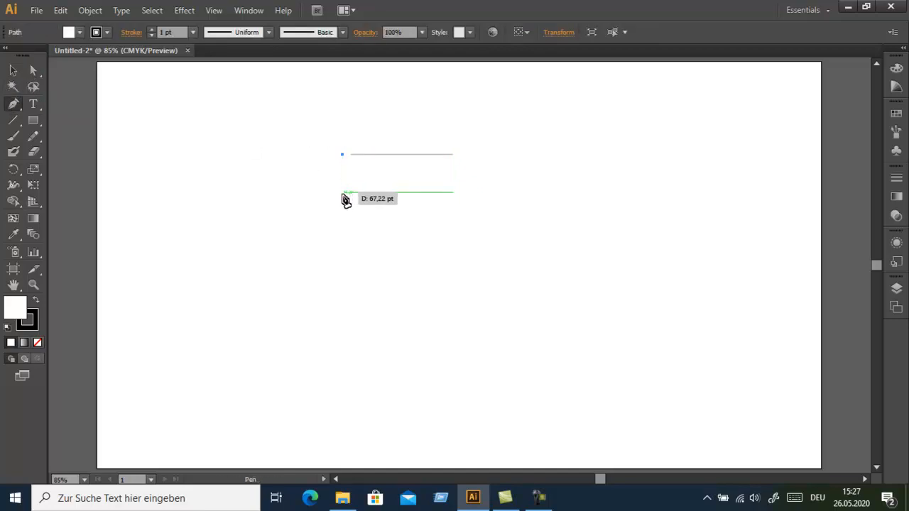
{"action": "left_click", "coordinate": [342, 192]}
{"action": "left_click", "coordinate": [36, 71]}
{"action": "left_click", "coordinate": [13, 106]}
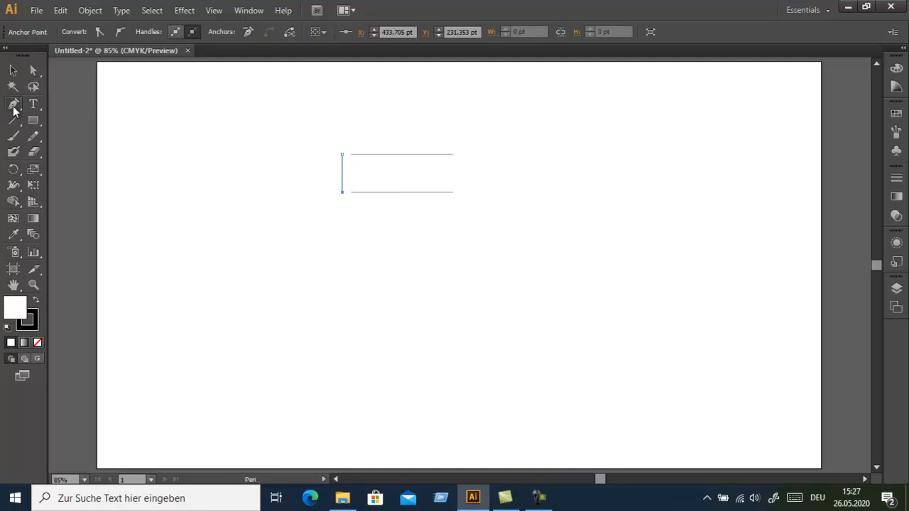
{"action": "left_click", "coordinate": [458, 154]}
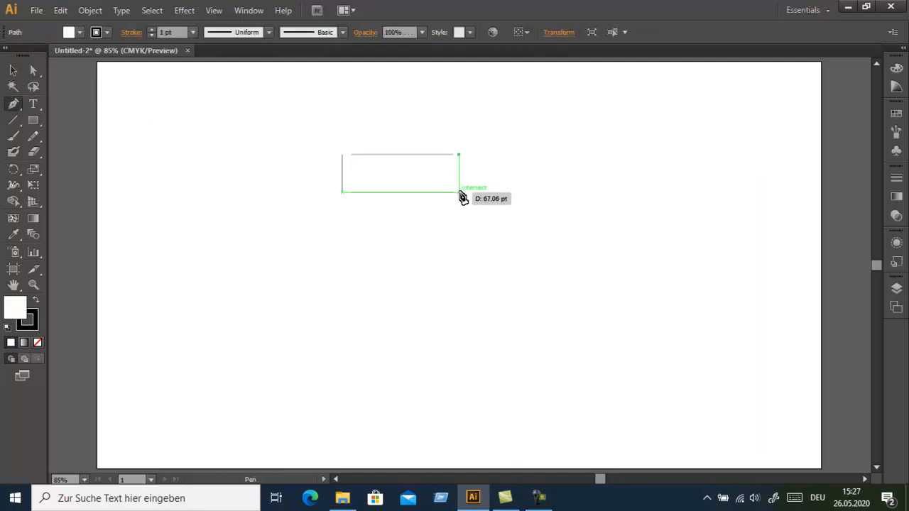
{"action": "left_click", "coordinate": [459, 192]}
{"action": "left_click", "coordinate": [34, 73]}
Step: Average the two loose endpoints at the rectangle's top-left corner on both axes
{"action": "left_click", "coordinate": [35, 285]}
{"action": "left_click_drag", "start_coordinate": [263, 127], "coordinate": [514, 240]}
{"action": "left_click_drag", "start_coordinate": [243, 152], "coordinate": [723, 403]}
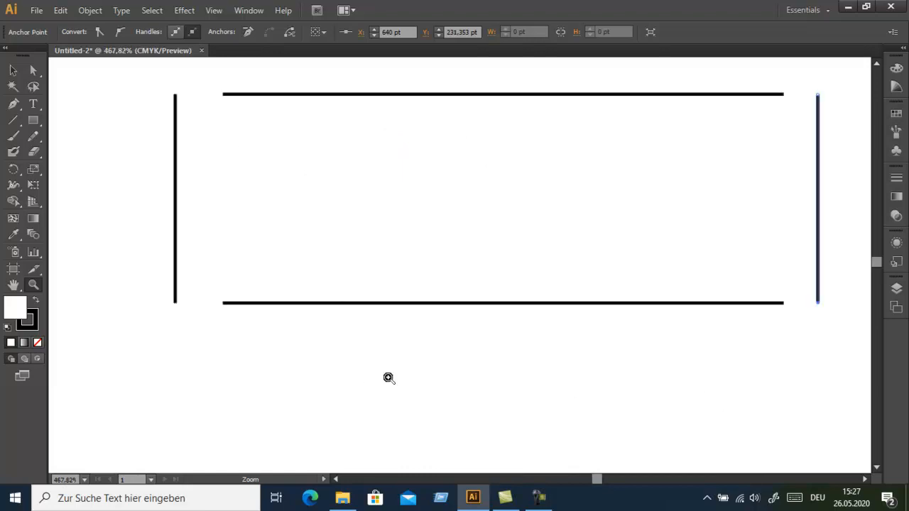
{"action": "left_click", "coordinate": [13, 285]}
{"action": "left_click_drag", "start_coordinate": [418, 250], "coordinate": [402, 315]}
{"action": "left_click", "coordinate": [31, 66]}
{"action": "left_click_drag", "start_coordinate": [125, 142], "coordinate": [260, 211]}
{"action": "right_click", "coordinate": [420, 260]}
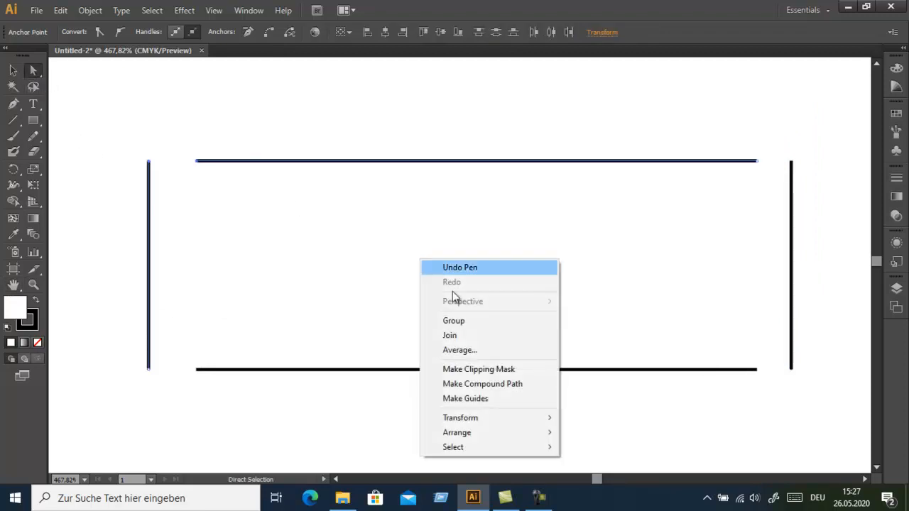
{"action": "left_click", "coordinate": [455, 351]}
{"action": "left_click", "coordinate": [423, 288]}
Step: Average the two loose endpoints at the rectangle's bottom-left corner on both axes
{"action": "left_click_drag", "start_coordinate": [221, 322], "coordinate": [122, 408]}
{"action": "right_click", "coordinate": [344, 416]}
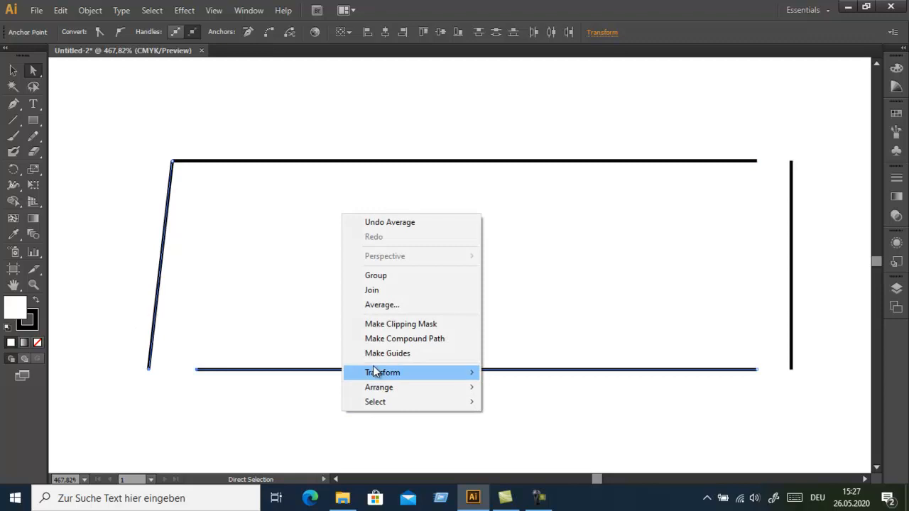
{"action": "left_click", "coordinate": [392, 304]}
{"action": "left_click", "coordinate": [423, 288]}
Step: Average the two loose endpoints at the rectangle's top-right corner on both axes
{"action": "left_click_drag", "start_coordinate": [698, 138], "coordinate": [857, 207]}
{"action": "right_click", "coordinate": [589, 138]}
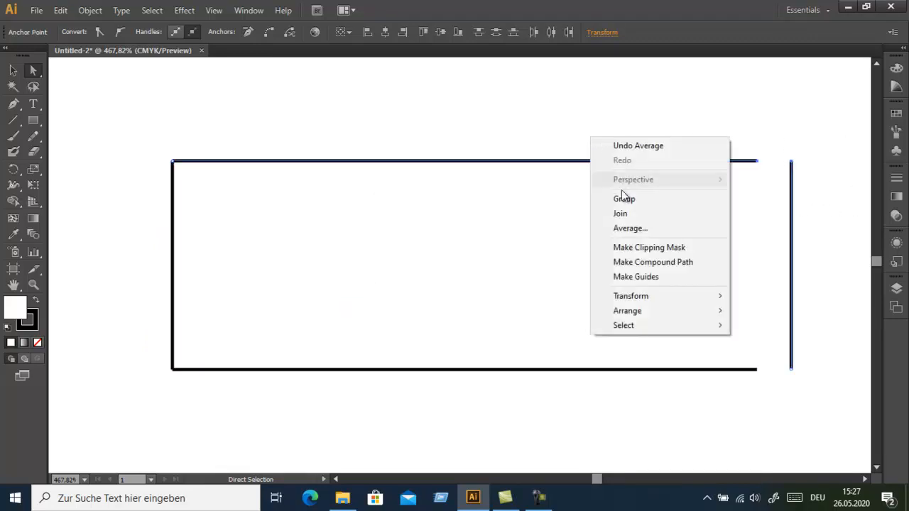
{"action": "left_click", "coordinate": [627, 227]}
{"action": "left_click", "coordinate": [423, 288]}
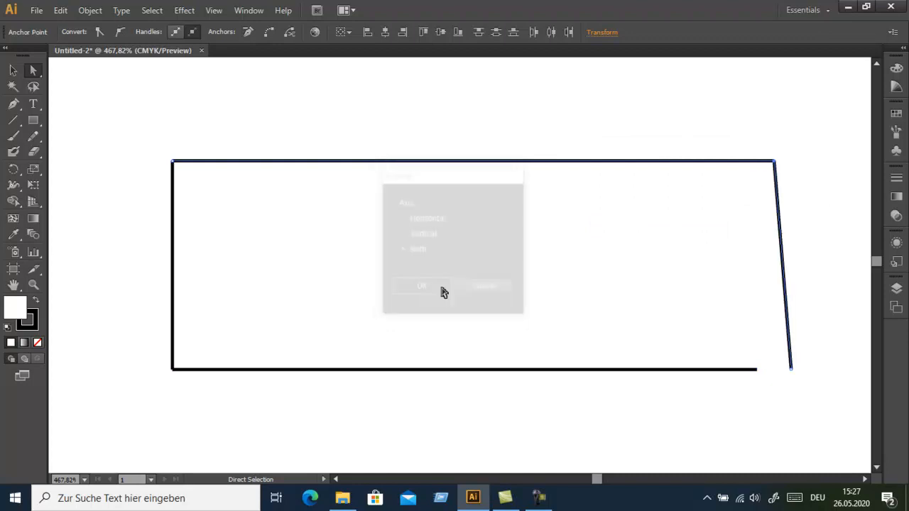
Step: Average the two loose endpoints at the rectangle's bottom-right corner on both axes
{"action": "left_click_drag", "start_coordinate": [825, 314], "coordinate": [688, 402]}
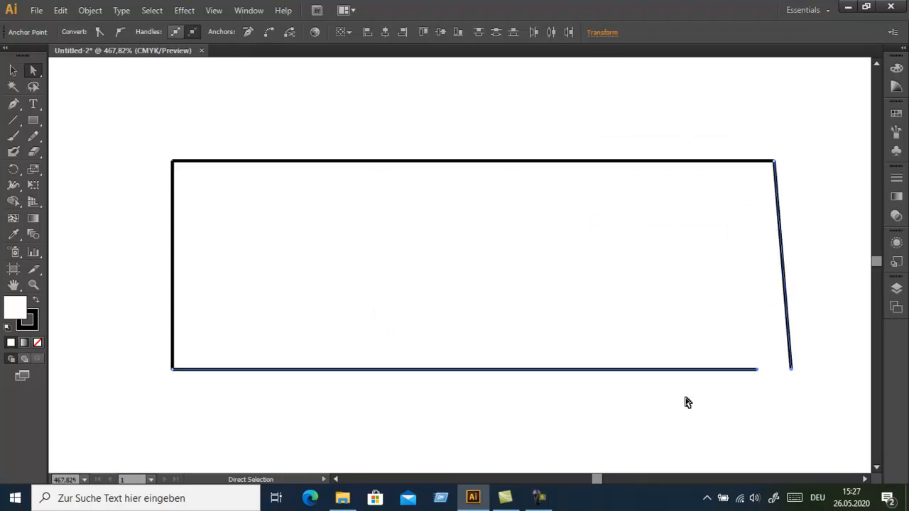
{"action": "right_click", "coordinate": [561, 346]}
{"action": "left_click", "coordinate": [607, 243]}
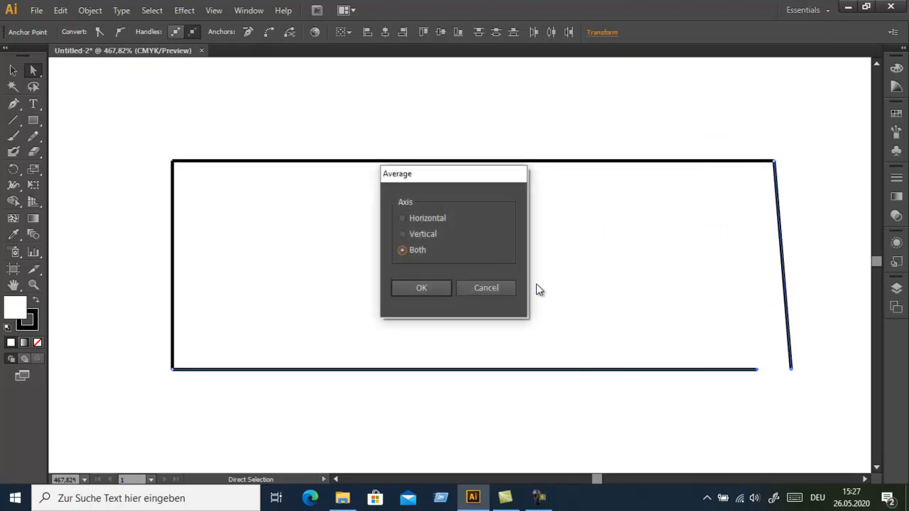
{"action": "left_click", "coordinate": [434, 290]}
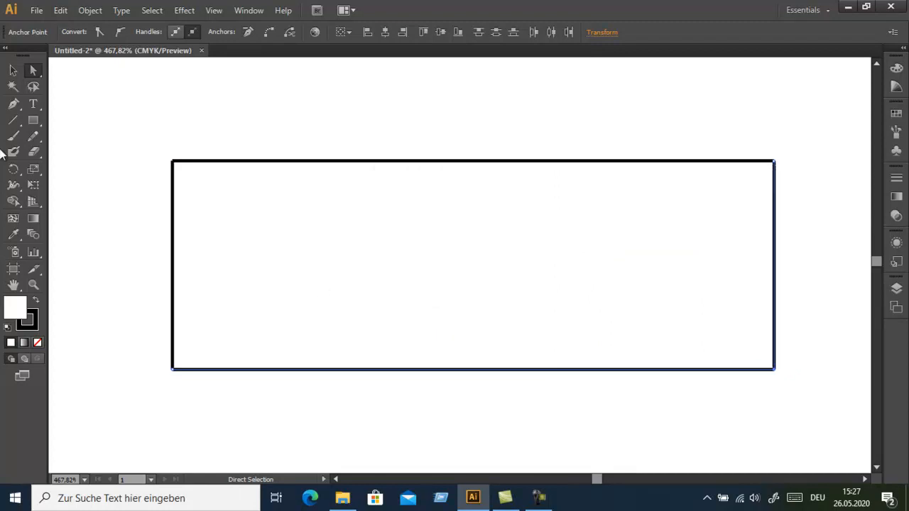
Step: Join the two overlapping endpoints at the rectangle's top-left corner into a single corner point
{"action": "left_click", "coordinate": [33, 283]}
{"action": "left_click_drag", "start_coordinate": [135, 128], "coordinate": [277, 225]}
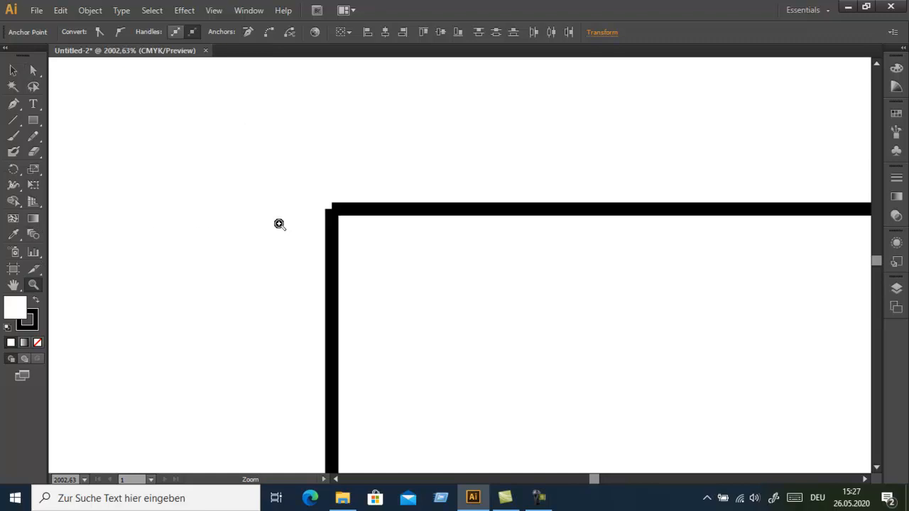
{"action": "left_click", "coordinate": [35, 70]}
{"action": "left_click_drag", "start_coordinate": [275, 166], "coordinate": [401, 276]}
{"action": "right_click", "coordinate": [208, 260]}
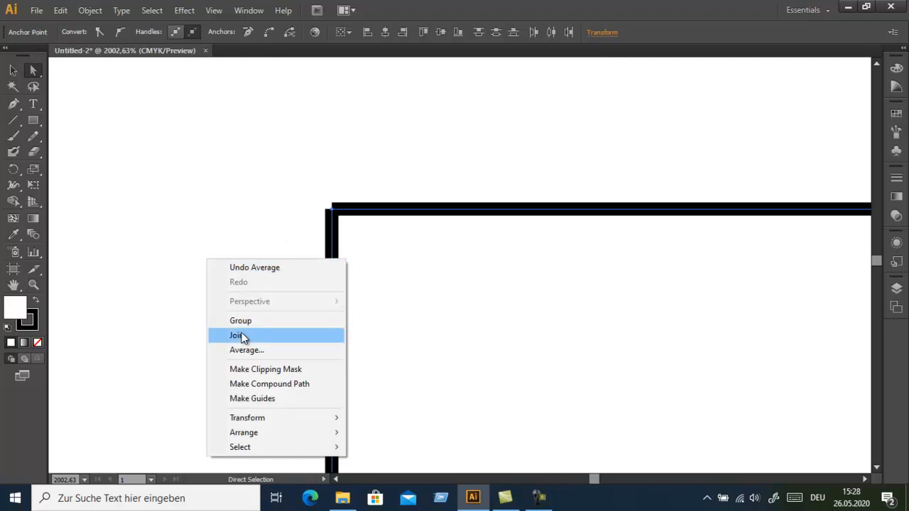
{"action": "left_click", "coordinate": [240, 335]}
Step: Join the two overlapping endpoints at the rectangle's bottom-left corner into a single corner point
{"action": "left_click", "coordinate": [14, 285]}
{"action": "left_click_drag", "start_coordinate": [394, 389], "coordinate": [364, 155]}
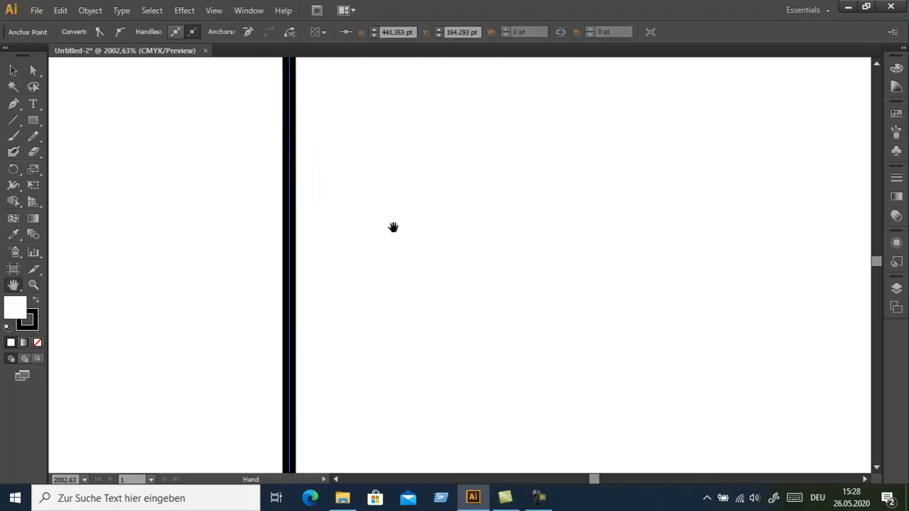
{"action": "left_click_drag", "start_coordinate": [408, 387], "coordinate": [450, 106]}
{"action": "left_click", "coordinate": [36, 72]}
{"action": "left_click_drag", "start_coordinate": [254, 352], "coordinate": [398, 448]}
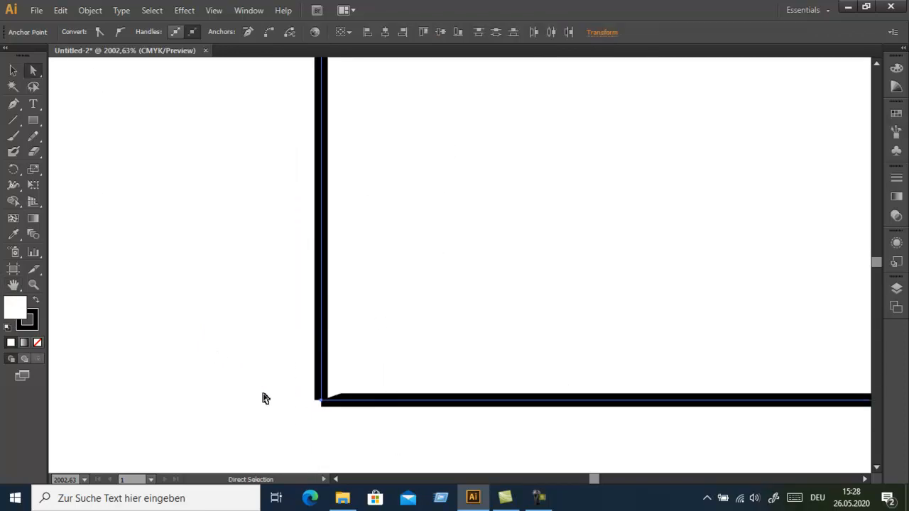
{"action": "right_click", "coordinate": [192, 381]}
{"action": "left_click", "coordinate": [233, 260]}
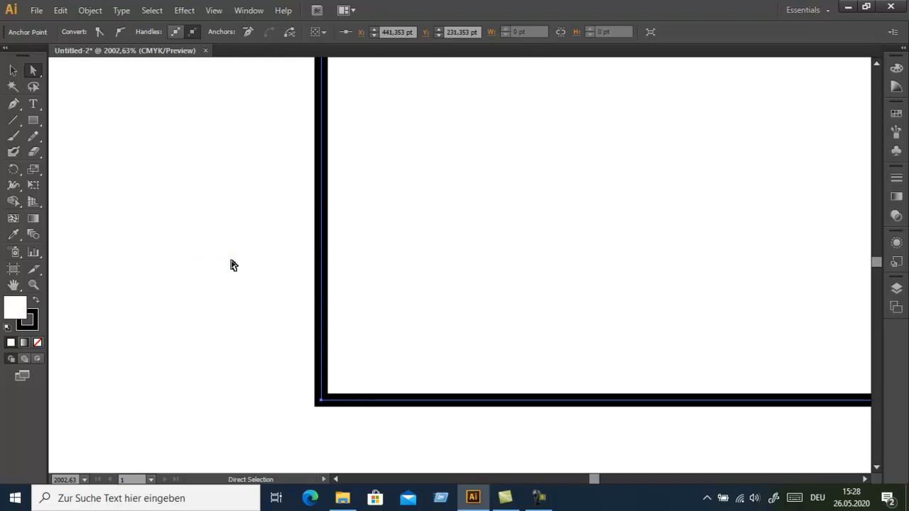
Step: Join the two overlapping endpoints at the rectangle's top-right corner into a single corner point
{"action": "left_click", "coordinate": [84, 480]}
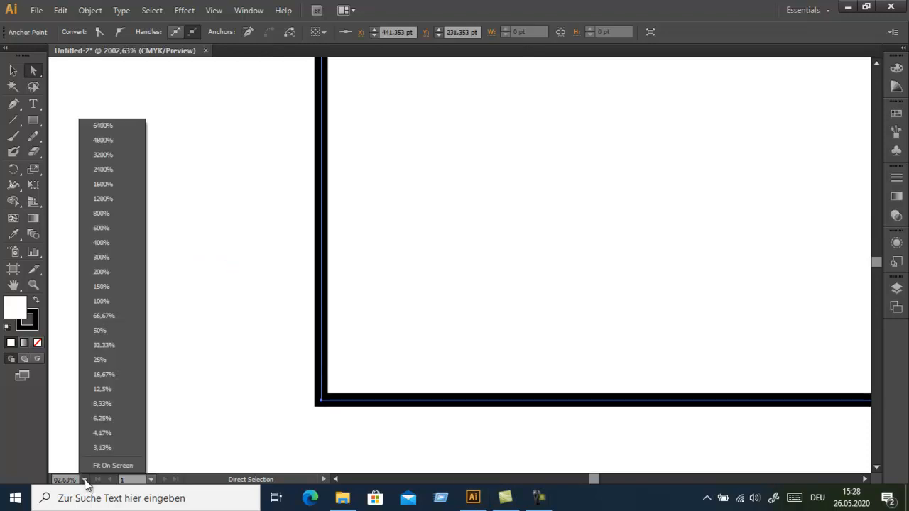
{"action": "left_click", "coordinate": [105, 466]}
{"action": "left_click", "coordinate": [34, 285]}
{"action": "left_click_drag", "start_coordinate": [499, 133], "coordinate": [418, 231]}
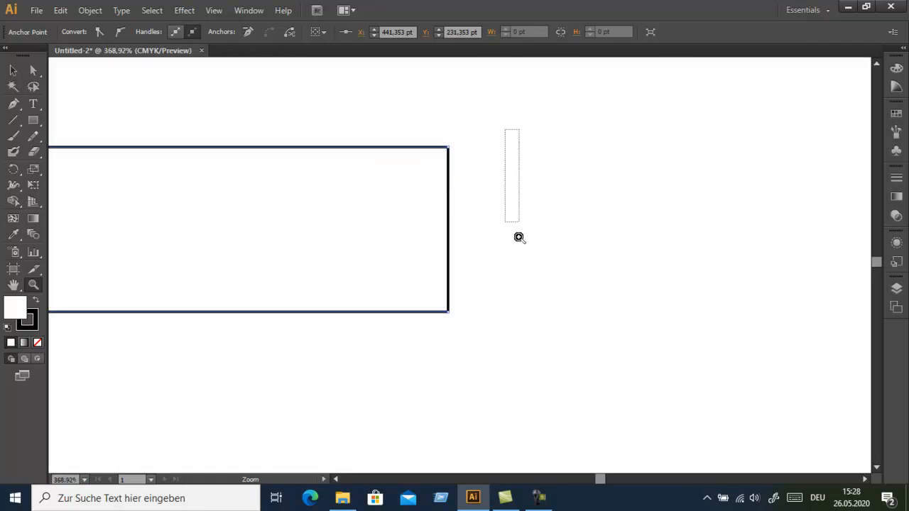
{"action": "left_click_drag", "start_coordinate": [516, 175], "coordinate": [394, 354]}
{"action": "left_click", "coordinate": [34, 70]}
{"action": "left_click_drag", "start_coordinate": [515, 71], "coordinate": [414, 128]}
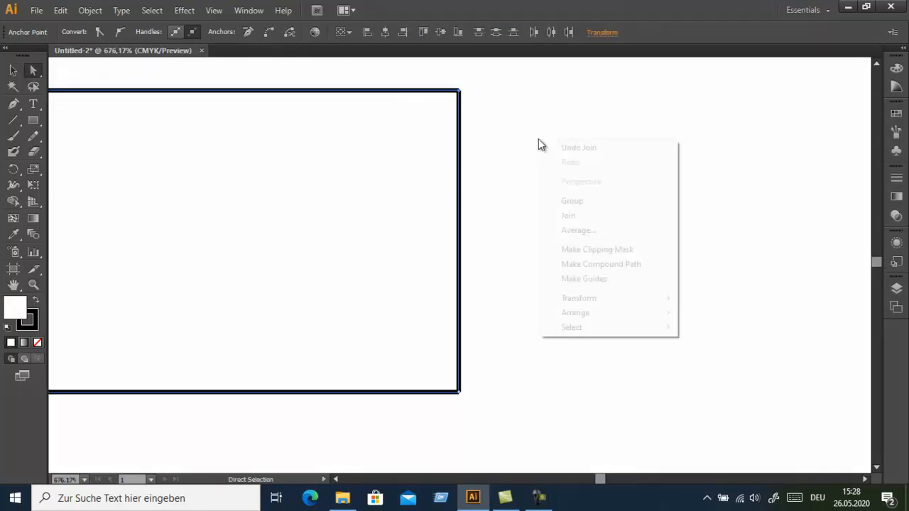
{"action": "right_click", "coordinate": [540, 143]}
{"action": "left_click", "coordinate": [582, 216]}
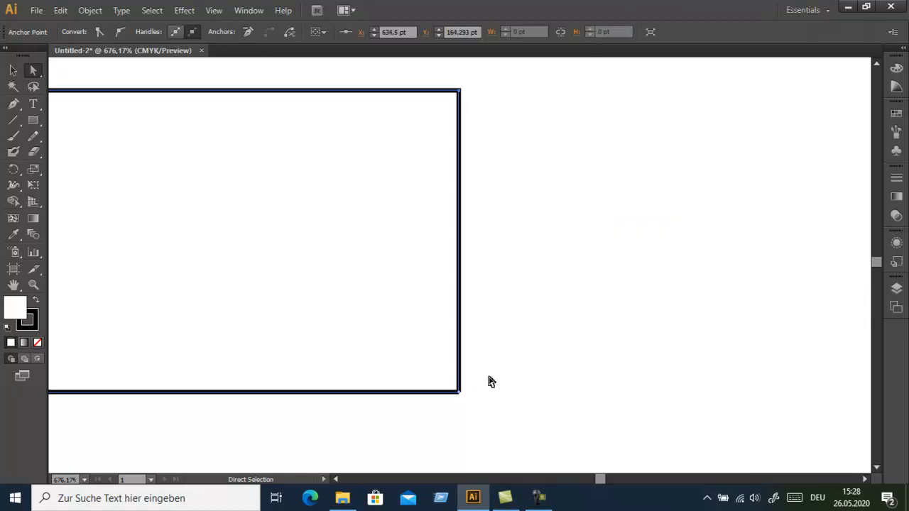
Step: Join the two overlapping endpoints at the rectangle's bottom-right corner into a single corner point
{"action": "left_click_drag", "start_coordinate": [497, 361], "coordinate": [426, 428]}
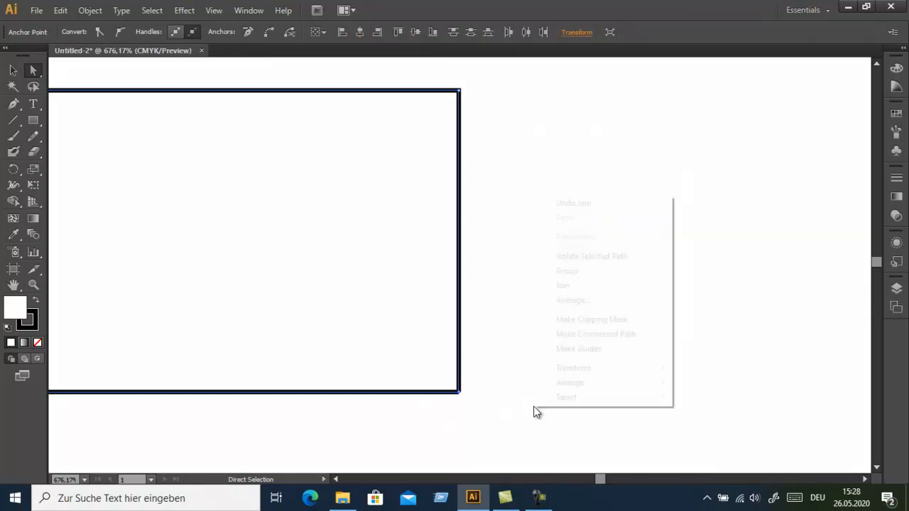
{"action": "right_click", "coordinate": [535, 412]}
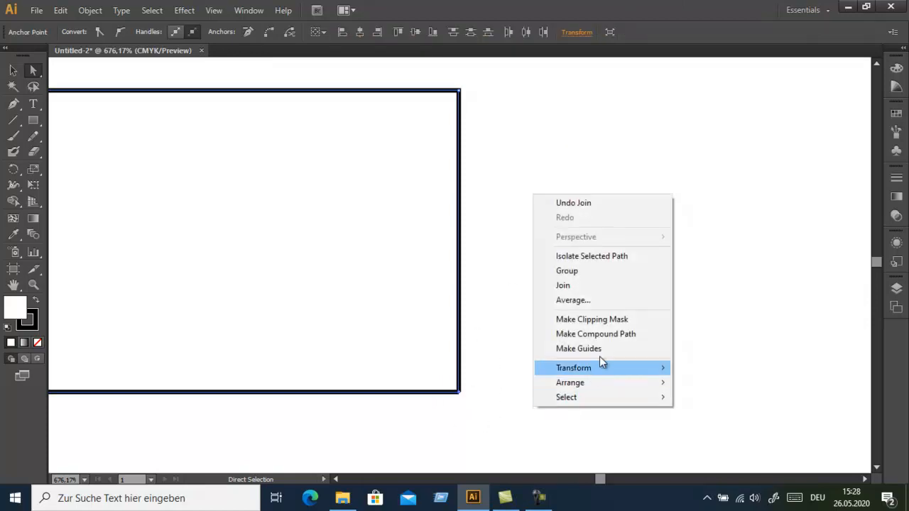
{"action": "left_click", "coordinate": [606, 292]}
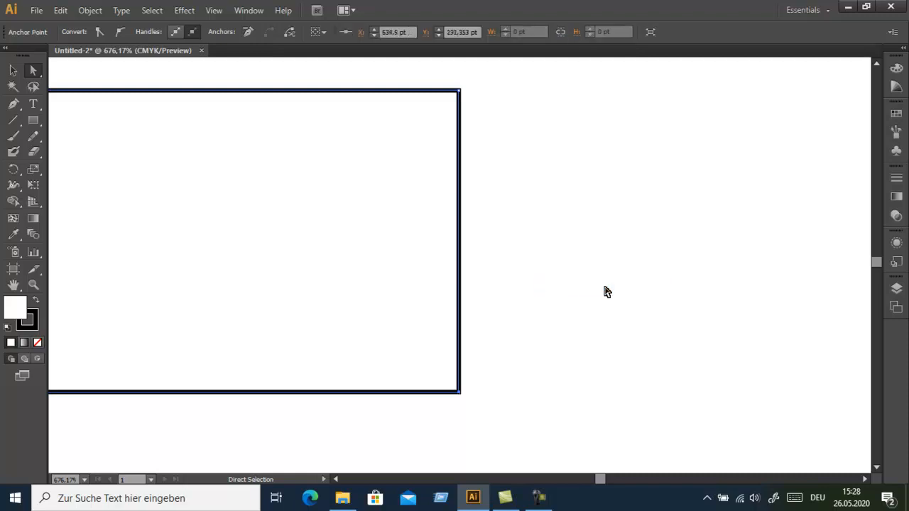
Step: Deselect the rectangle and examine its whole outline at 400% zoom
{"action": "left_click", "coordinate": [84, 480]}
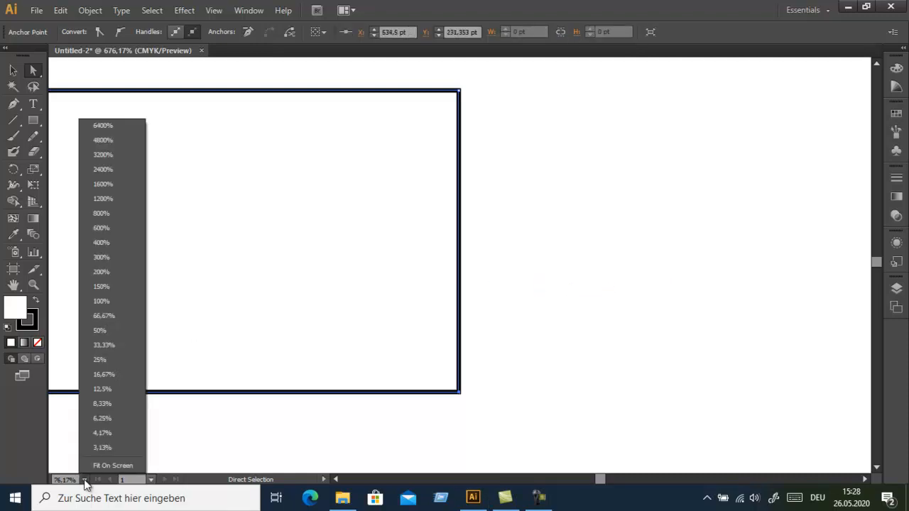
{"action": "left_click", "coordinate": [104, 228]}
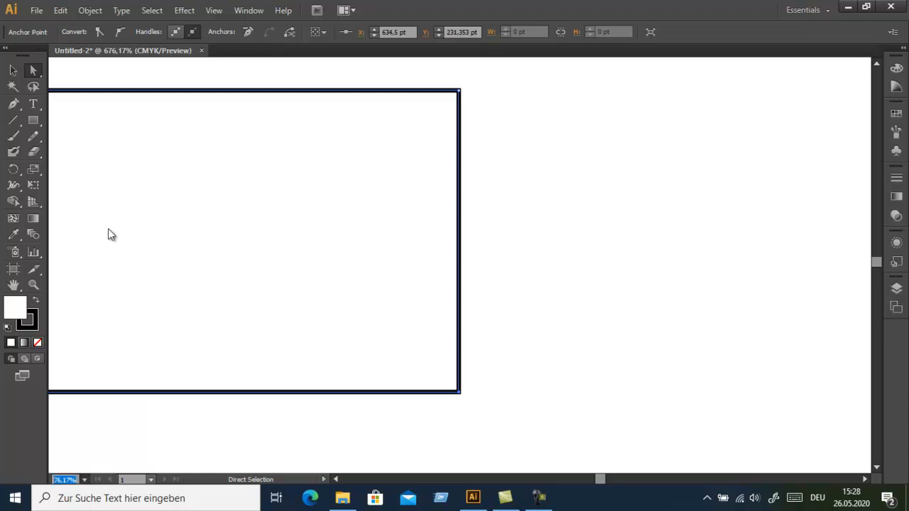
{"action": "left_click", "coordinate": [336, 480]}
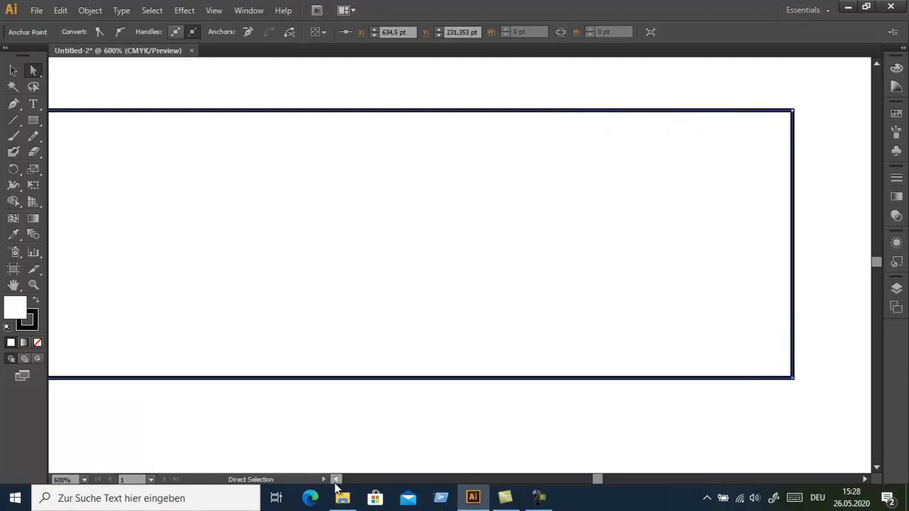
{"action": "left_click", "coordinate": [85, 480]}
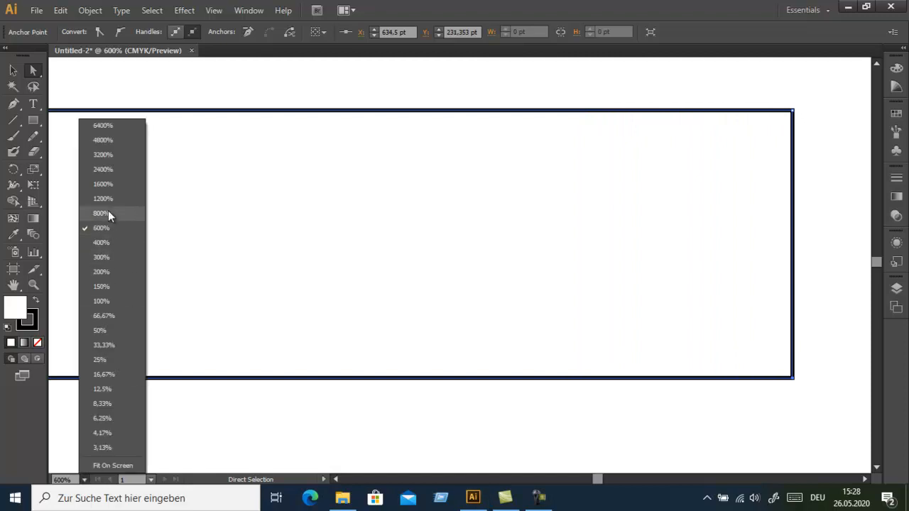
{"action": "left_click", "coordinate": [107, 242]}
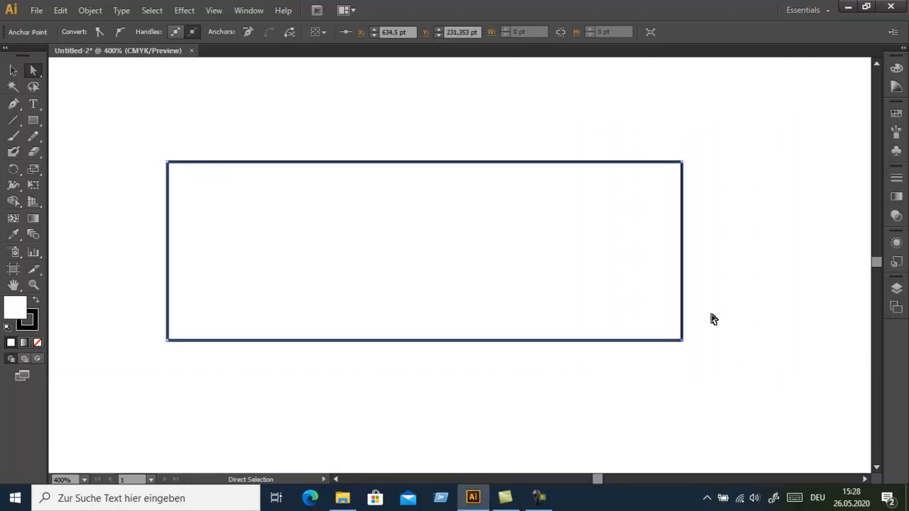
{"action": "left_click", "coordinate": [742, 268]}
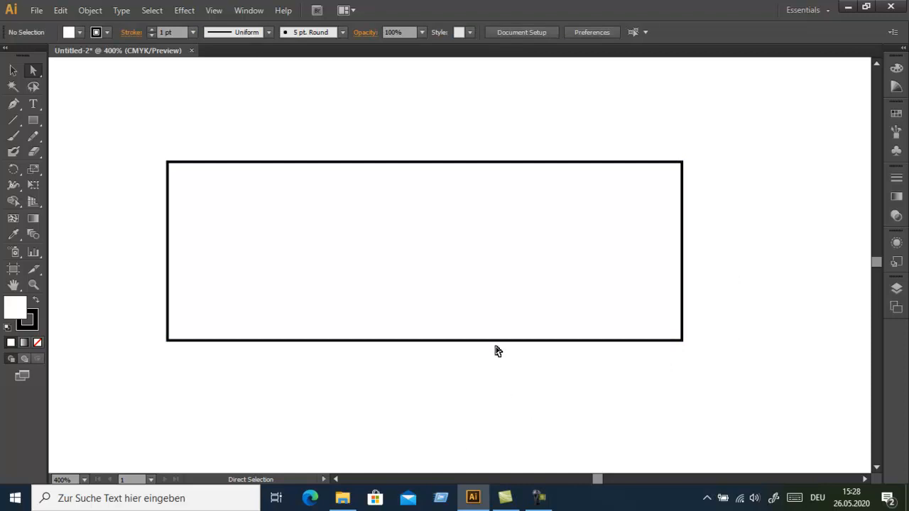
{"action": "left_click", "coordinate": [12, 285]}
{"action": "left_click_drag", "start_coordinate": [396, 263], "coordinate": [461, 265]}
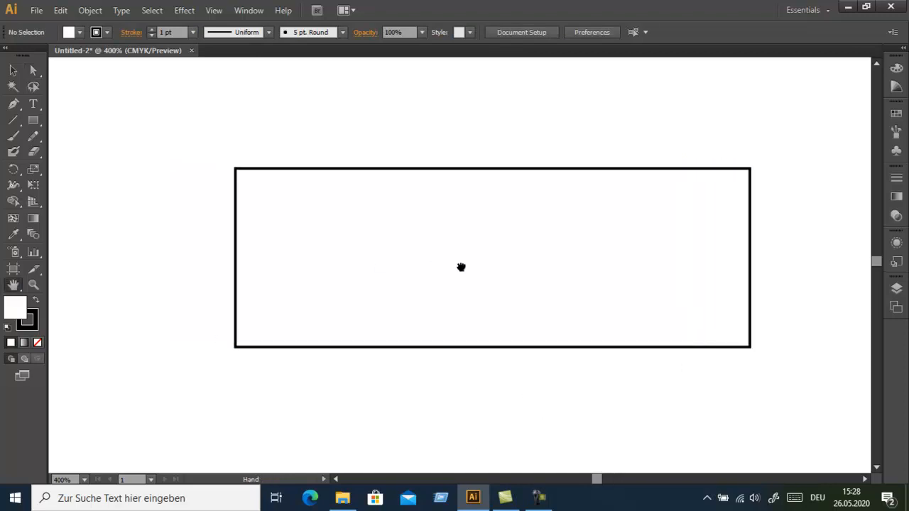